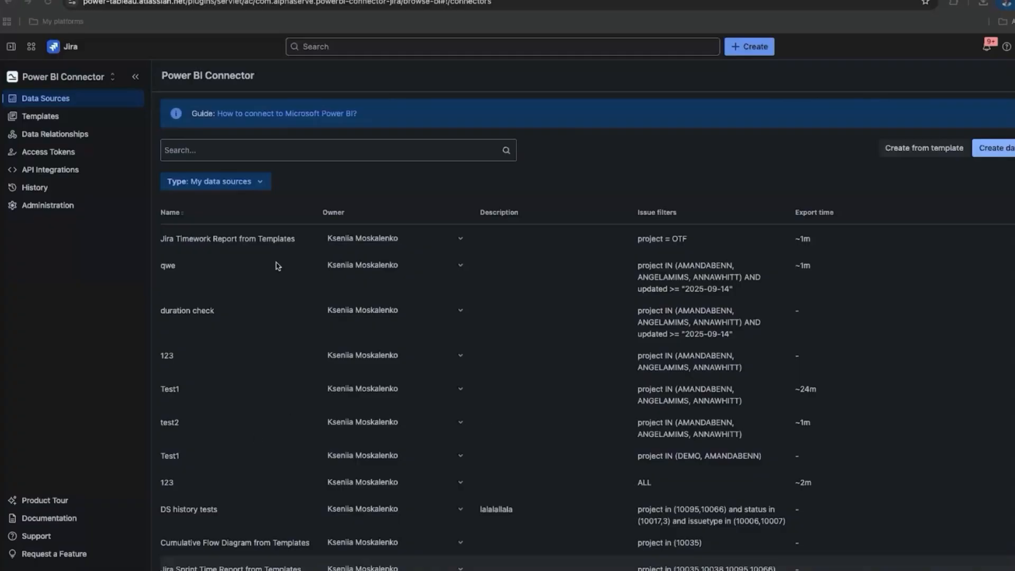
Review the Tempo token settings under API integrations without saving, then return to the data sources list.
{"action": "left_click", "coordinate": [59, 171]}
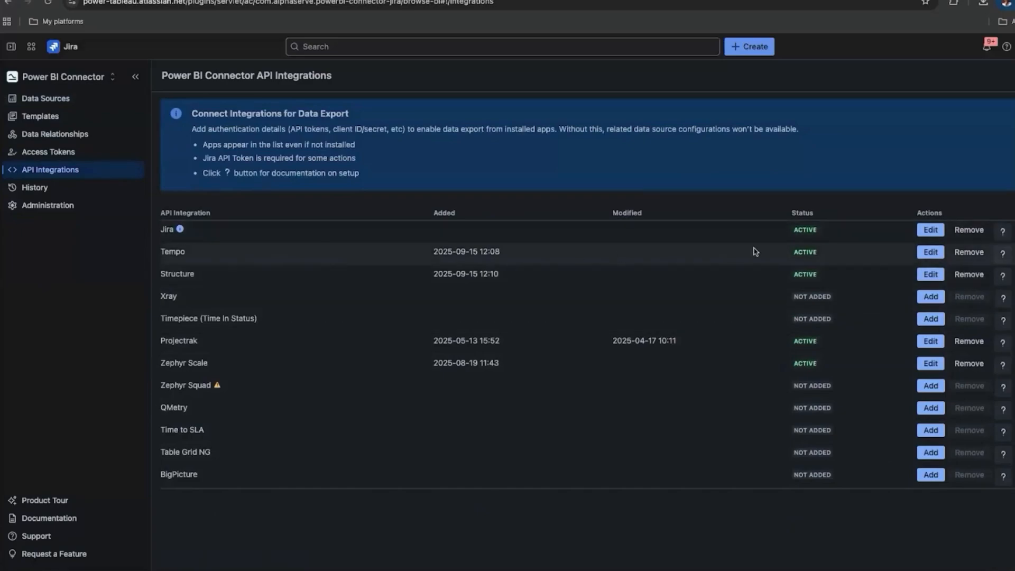
{"action": "left_click", "coordinate": [925, 254]}
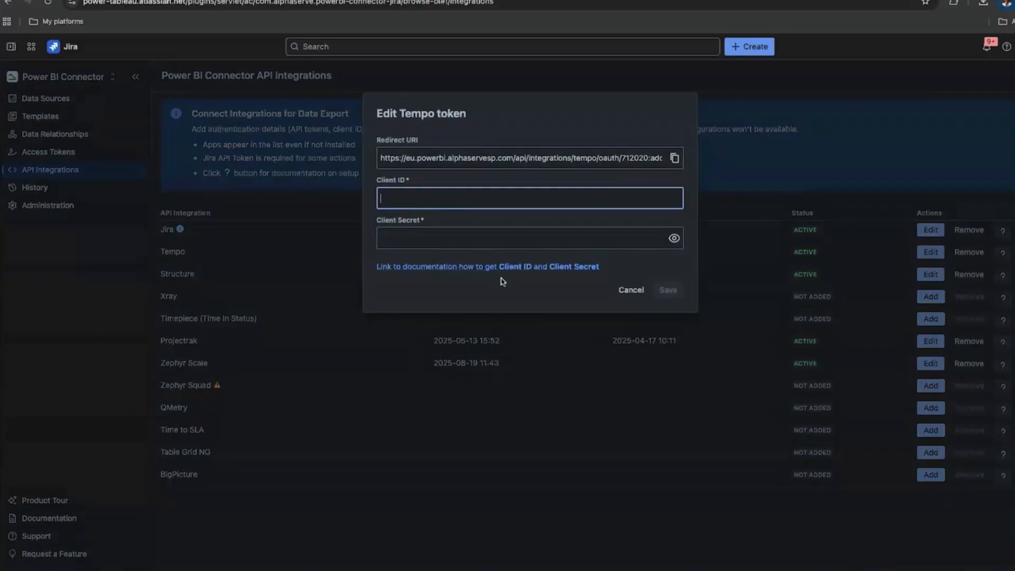
{"action": "left_click", "coordinate": [632, 290]}
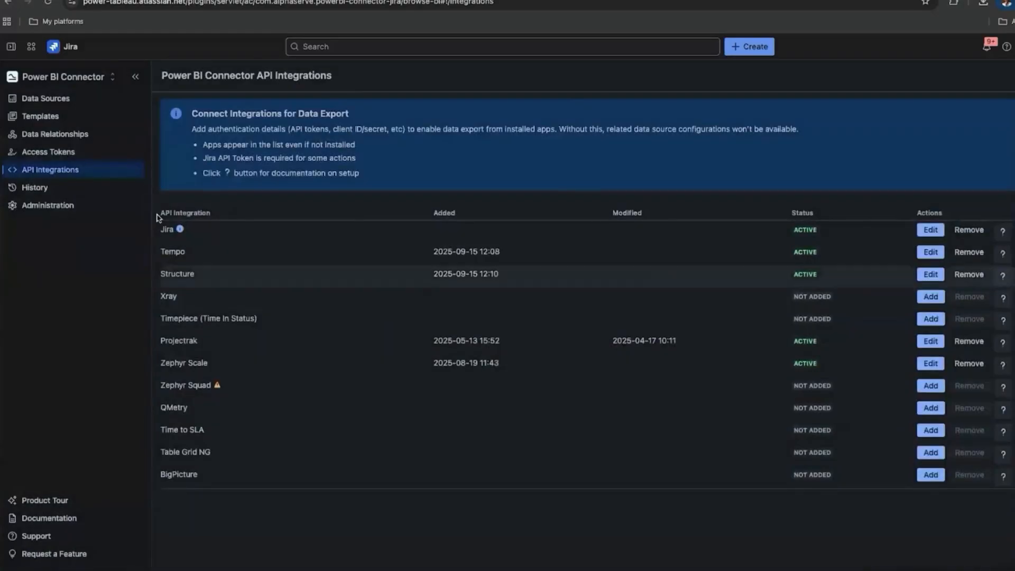
{"action": "left_click", "coordinate": [54, 101]}
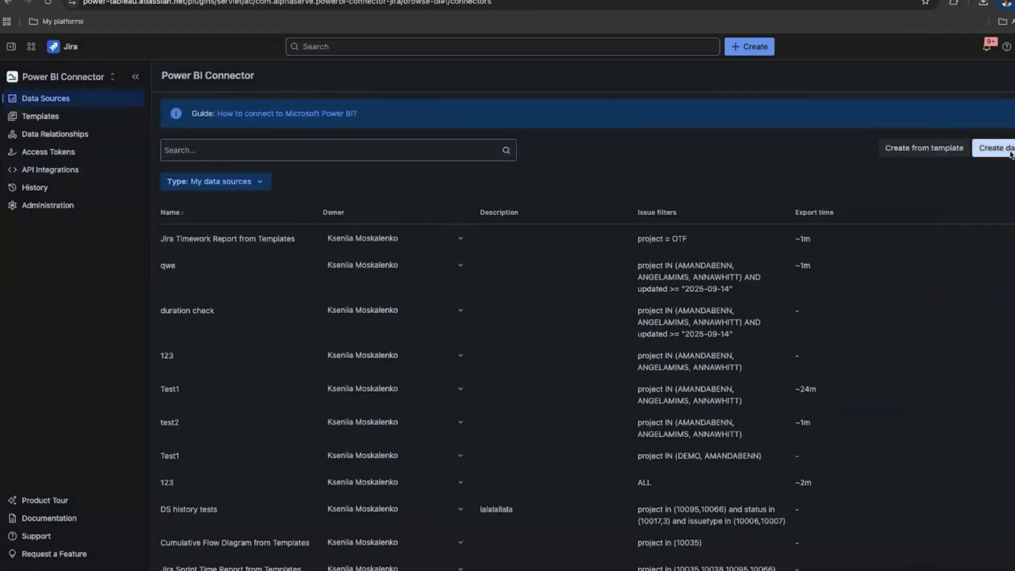
Start a new data source and tick three projects in its basic Projects filter.
{"action": "left_click", "coordinate": [994, 148]}
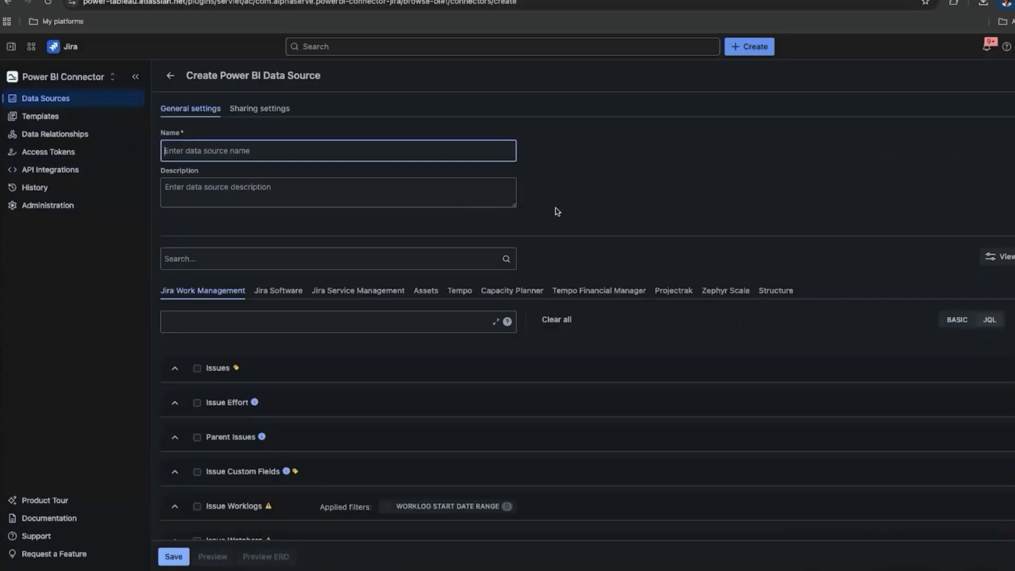
{"action": "left_click", "coordinate": [956, 321]}
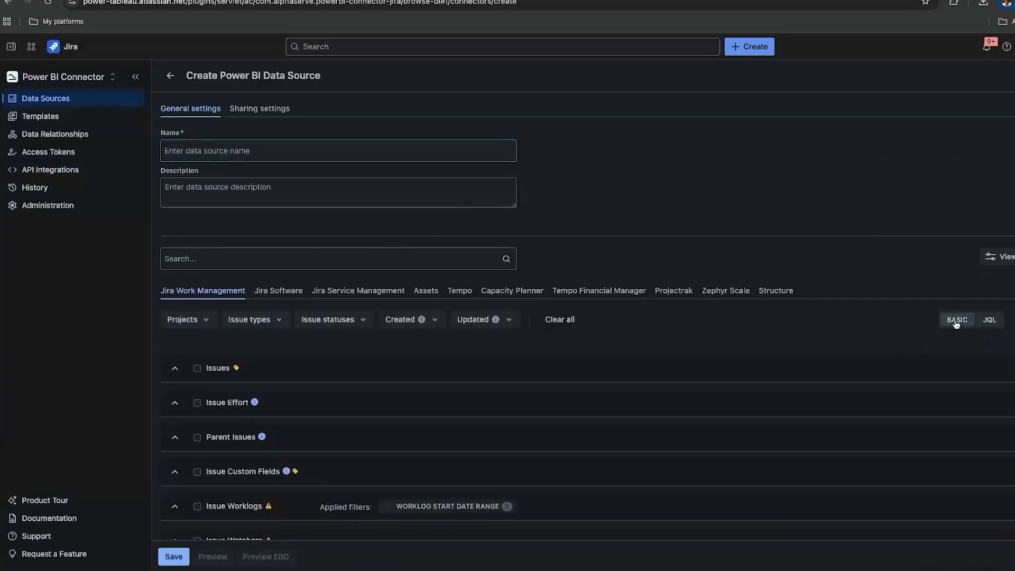
{"action": "left_click", "coordinate": [206, 323]}
{"action": "left_click", "coordinate": [221, 399]}
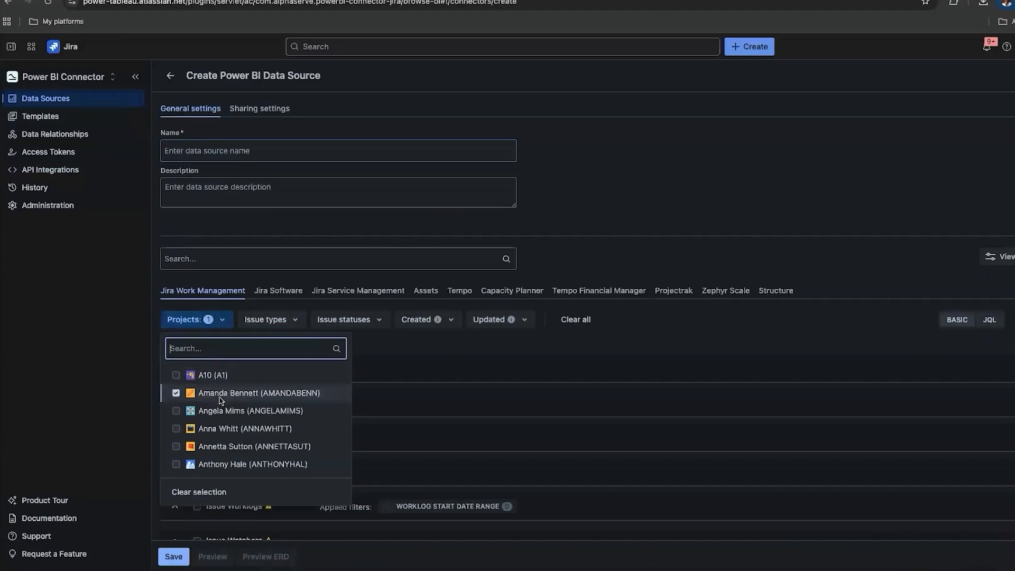
{"action": "left_click", "coordinate": [226, 413]}
{"action": "left_click", "coordinate": [229, 428]}
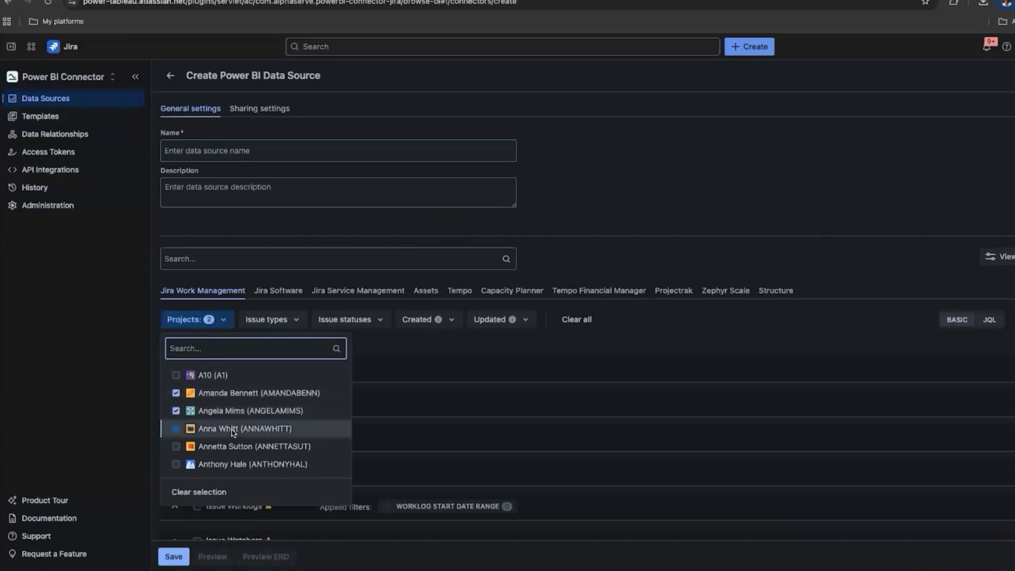
{"action": "left_click", "coordinate": [136, 355]}
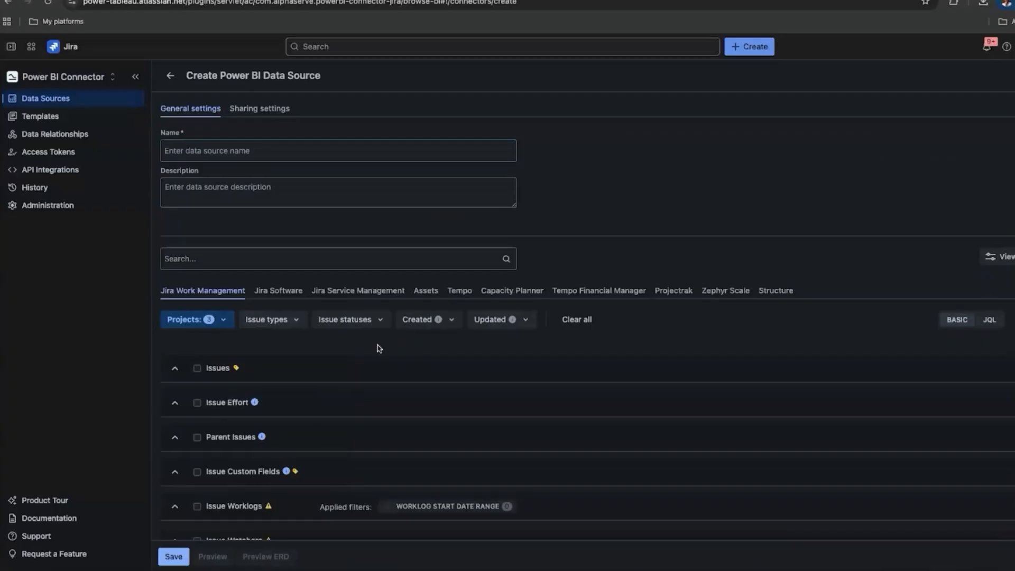
Add Issue ID, Issue Key, Current Status Name, Summary and Description to Issues, then preview the table.
{"action": "left_click", "coordinate": [175, 371]}
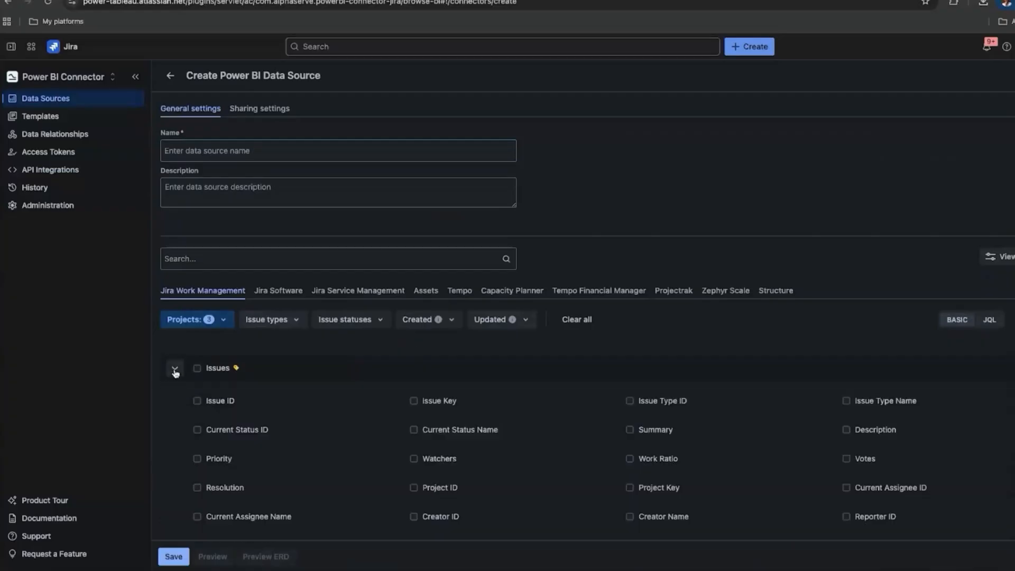
{"action": "left_click", "coordinate": [206, 400]}
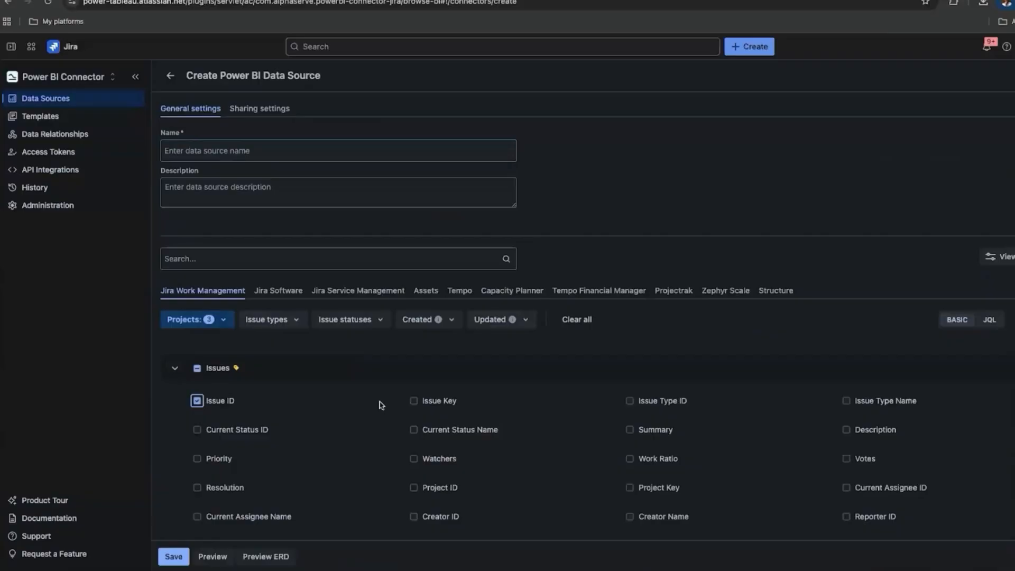
{"action": "left_click", "coordinate": [441, 405]}
{"action": "left_click", "coordinate": [468, 431]}
{"action": "left_click", "coordinate": [653, 431]}
{"action": "left_click", "coordinate": [866, 431]}
{"action": "left_click", "coordinate": [1013, 369]}
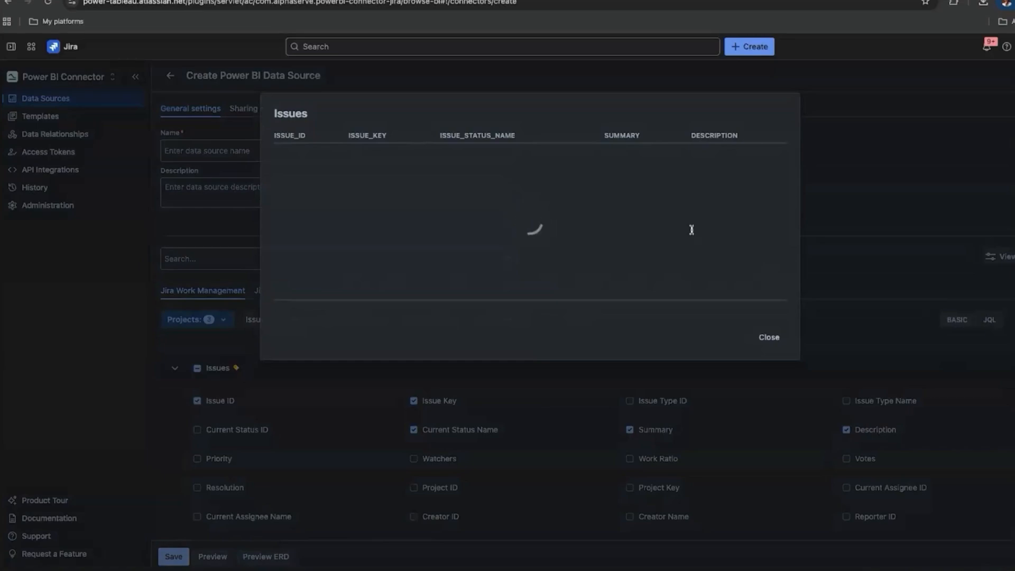
{"action": "left_click", "coordinate": [769, 337]}
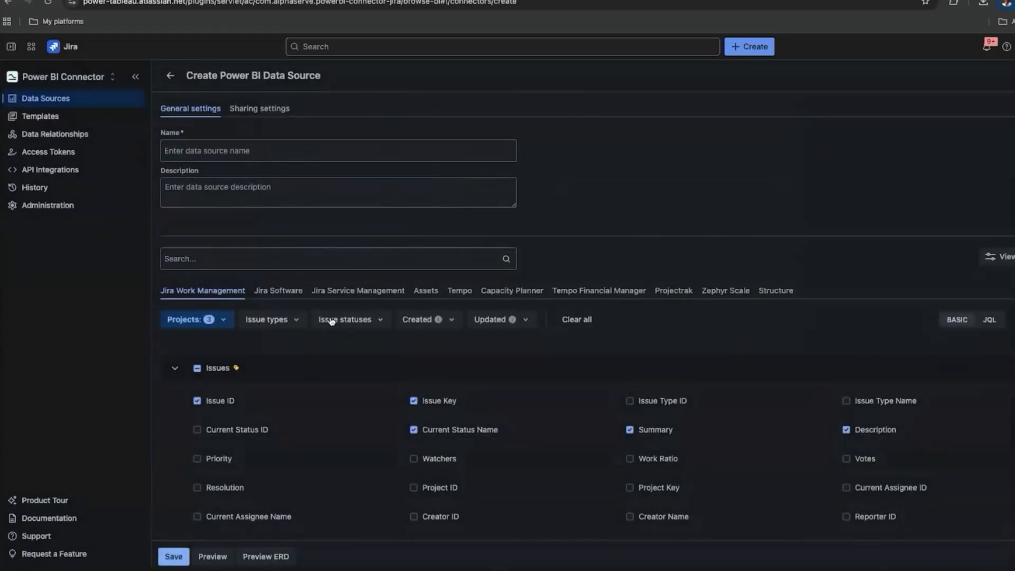
Search the Issue types and Issue statuses lists, leaving both filters unselected.
{"action": "left_click", "coordinate": [295, 323]}
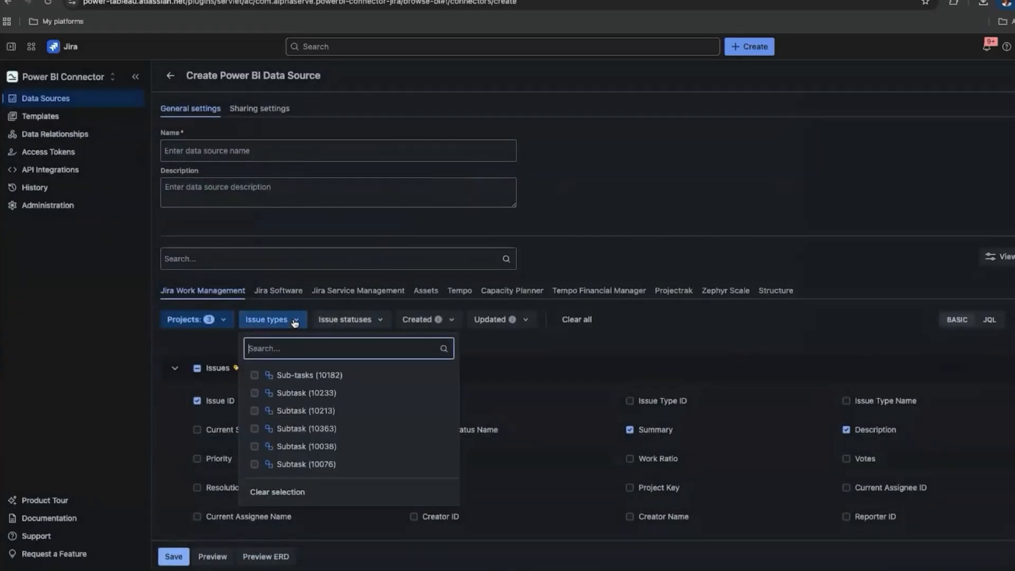
{"action": "type", "text": "узш"}
{"action": "key", "text": "BackSpace"}
{"action": "key", "text": "BackSpace"}
{"action": "key", "text": "BackSpace"}
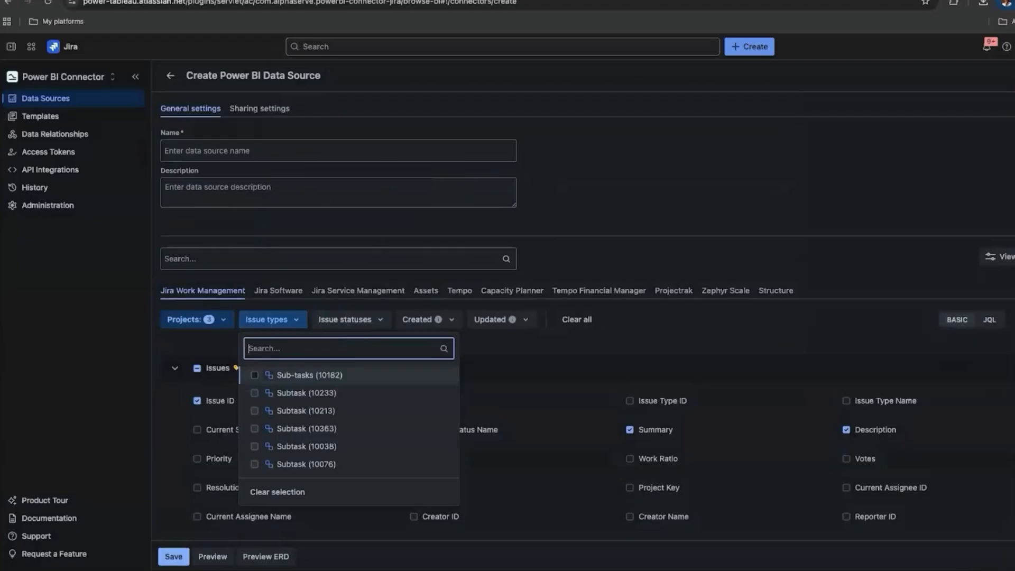
{"action": "type", "text": "ini"}
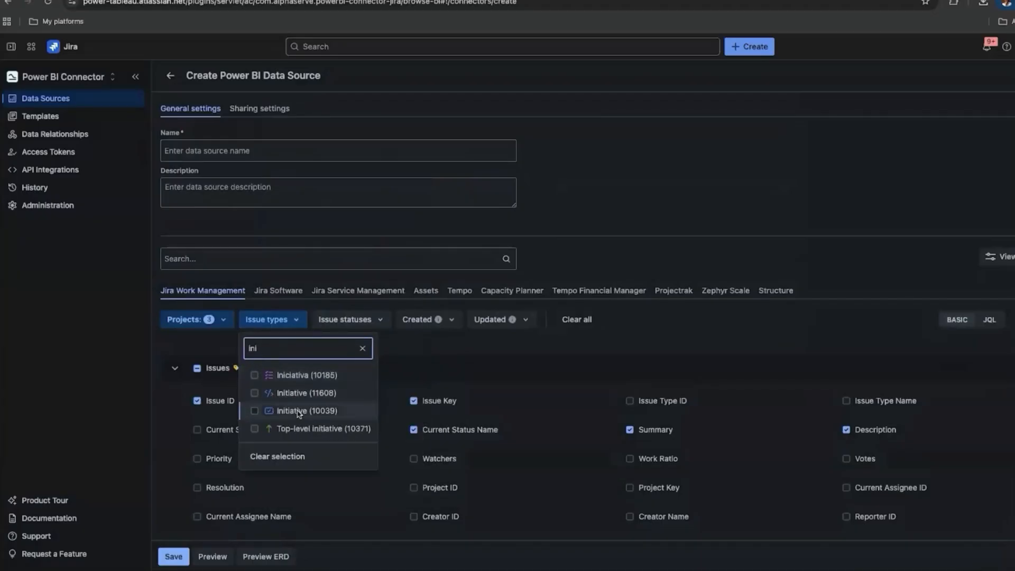
{"action": "left_click", "coordinate": [432, 362]}
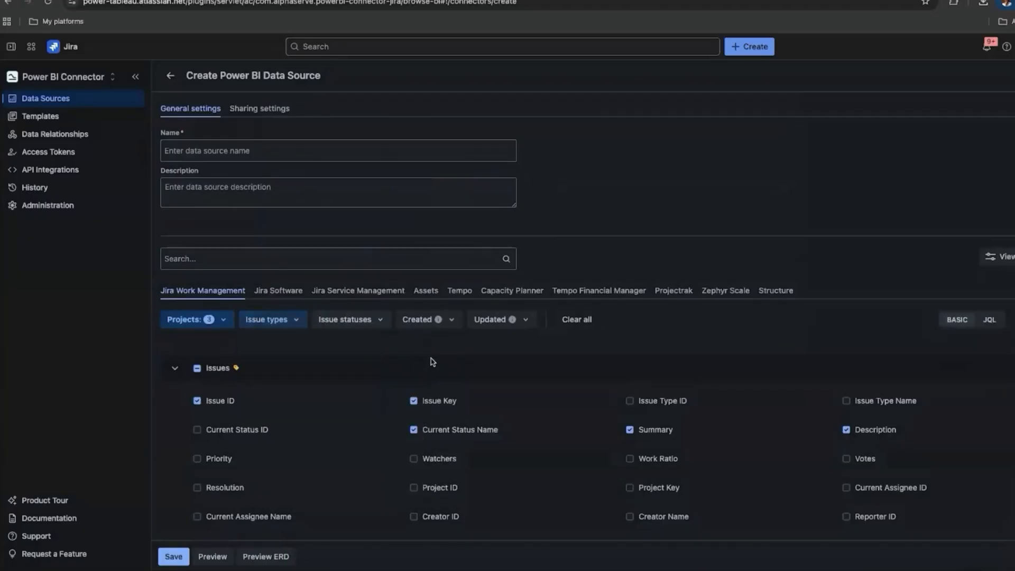
{"action": "left_click", "coordinate": [382, 324]}
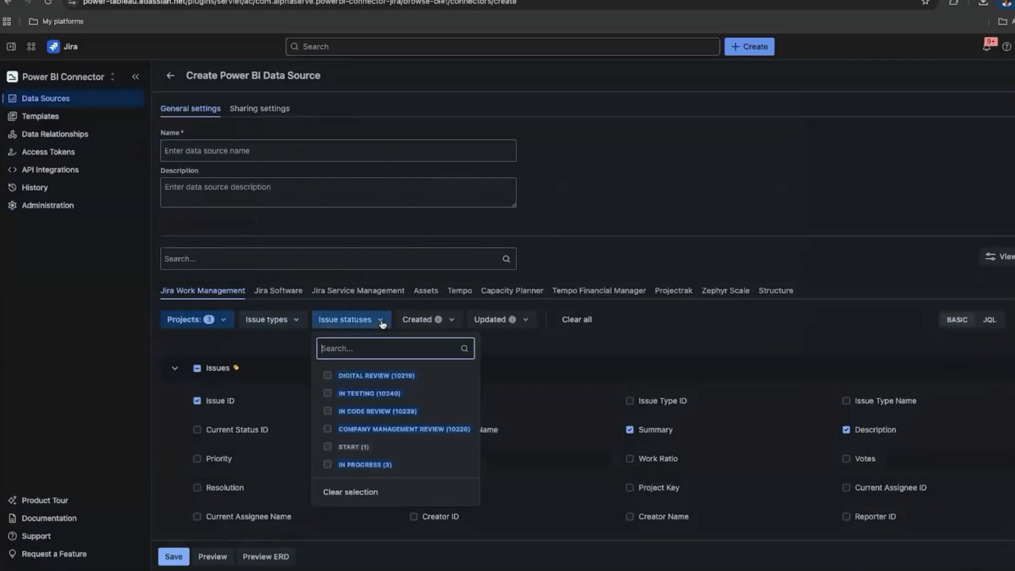
{"action": "type", "text": "com"}
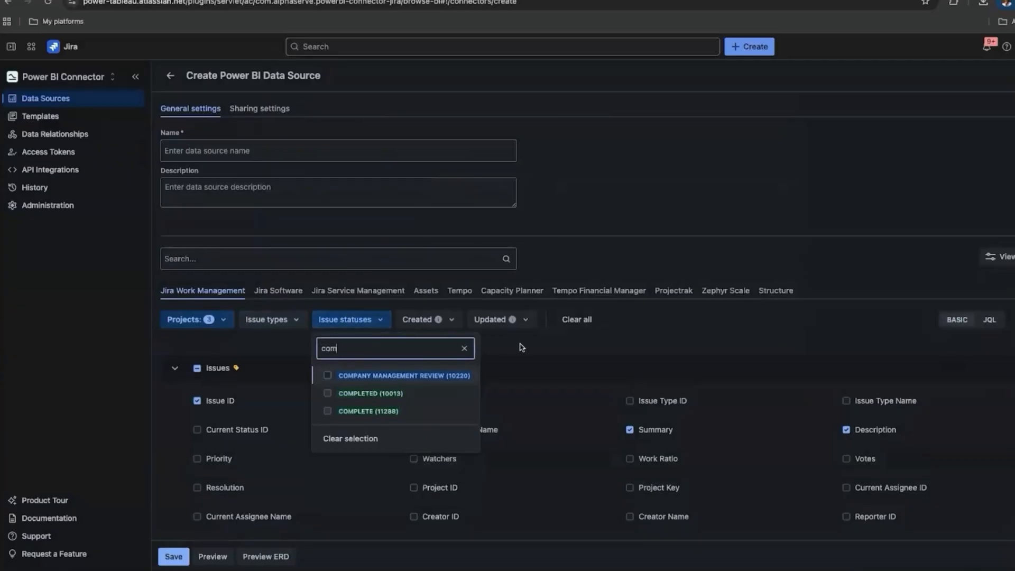
{"action": "left_click", "coordinate": [522, 347]}
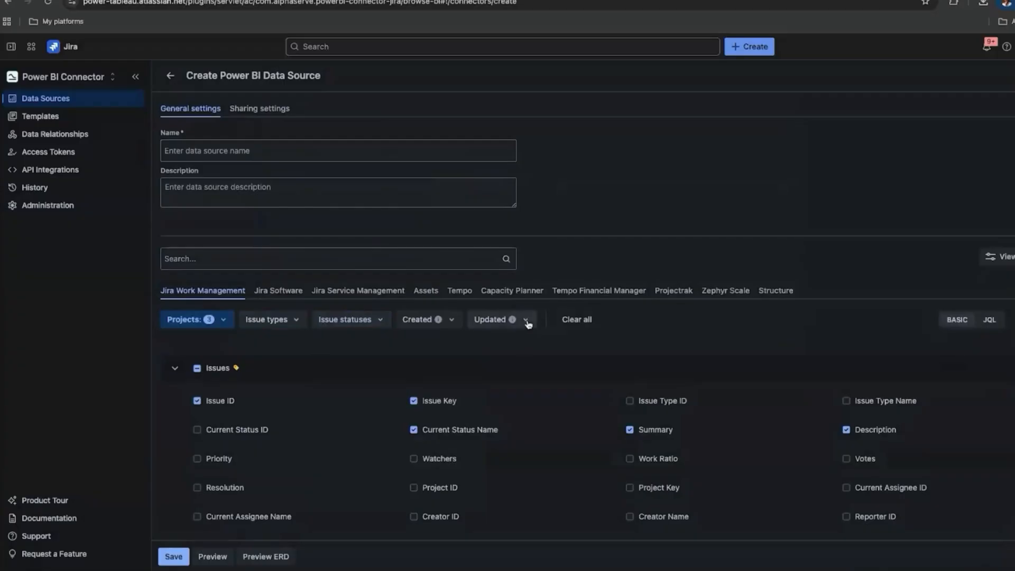
Set the Updated filter to issues updated from 2025-09-14 onward.
{"action": "left_click", "coordinate": [527, 322]}
{"action": "left_click", "coordinate": [552, 364]}
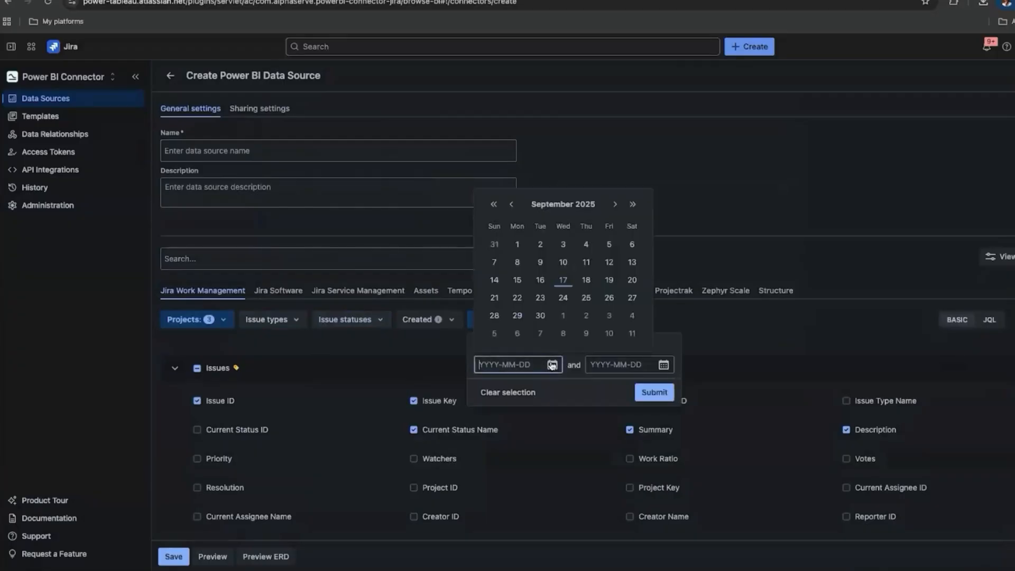
{"action": "left_click", "coordinate": [495, 281]}
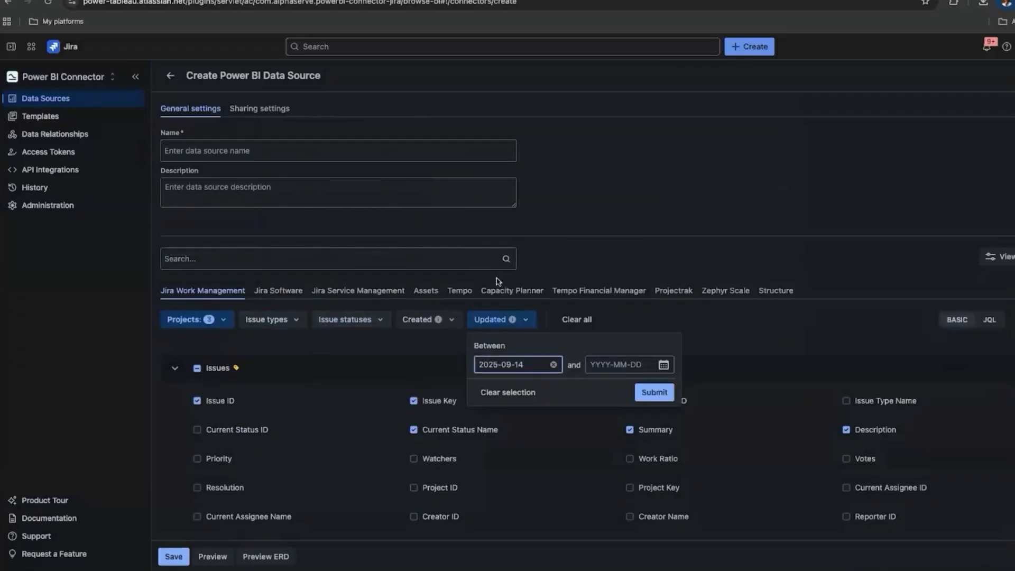
{"action": "left_click", "coordinate": [650, 394]}
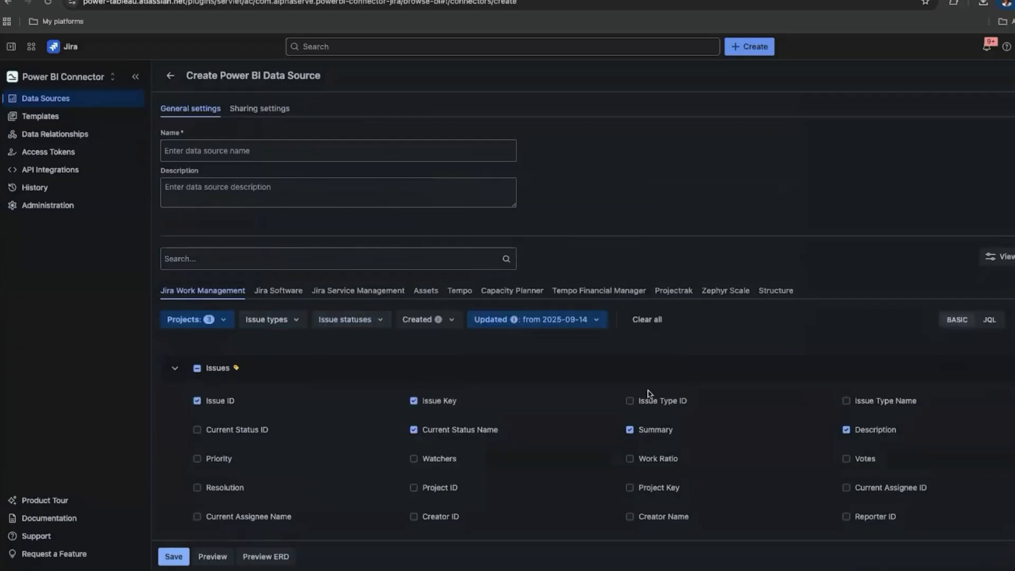
Expand Tempo Worklogs and restrict its Projects filter to three projects.
{"action": "left_click", "coordinate": [459, 295]}
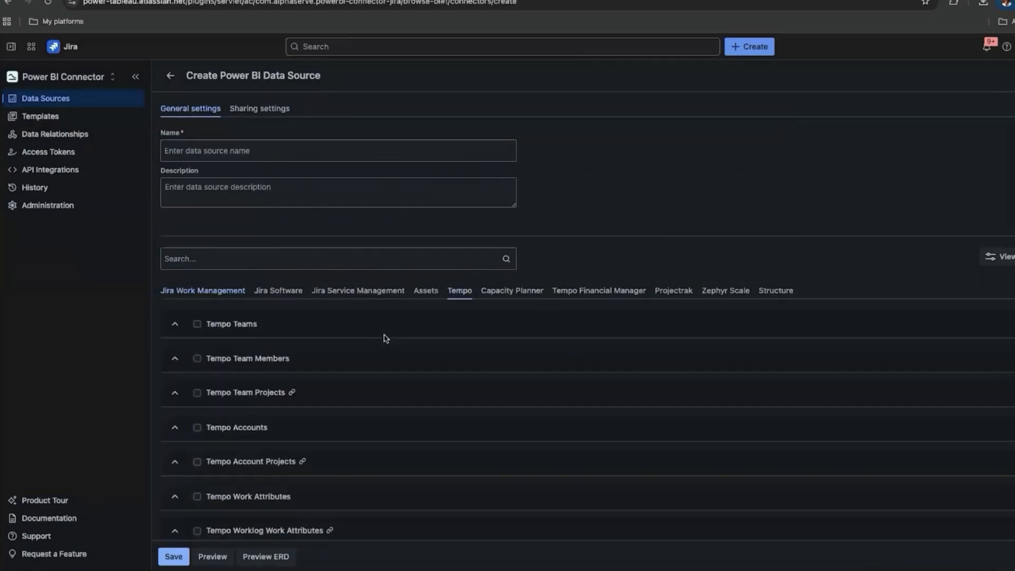
{"action": "scroll", "coordinate": [384, 338], "scroll_direction": "down", "scroll_amount": 2}
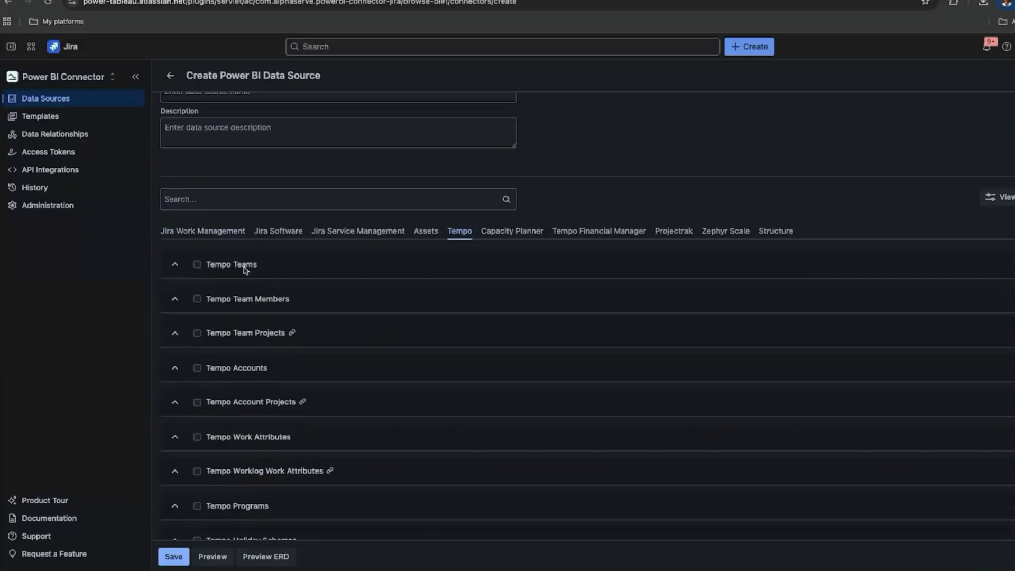
{"action": "scroll", "coordinate": [417, 424], "scroll_direction": "down", "scroll_amount": 6}
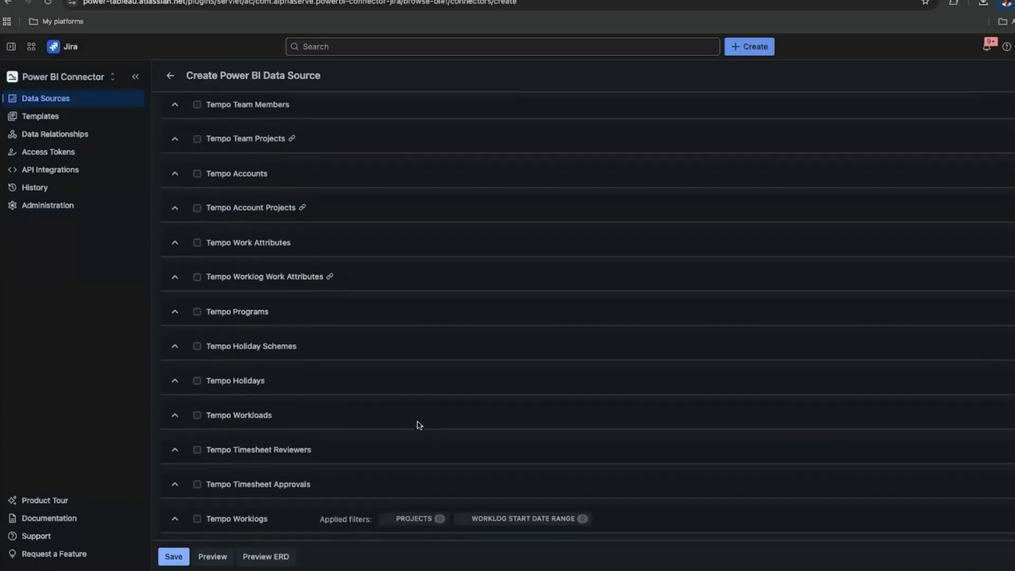
{"action": "left_click", "coordinate": [174, 518]}
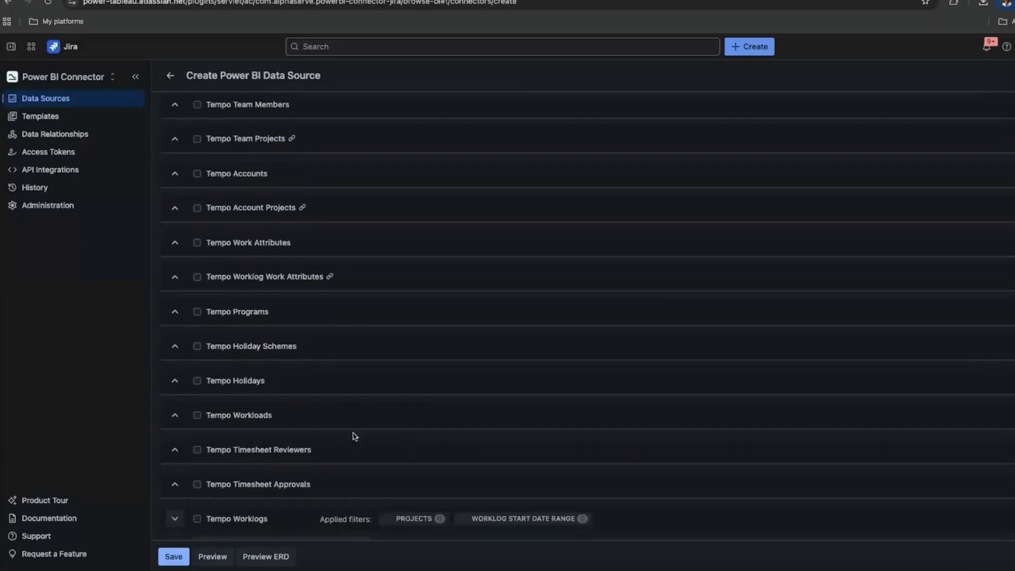
{"action": "scroll", "coordinate": [398, 419], "scroll_direction": "down", "scroll_amount": 4}
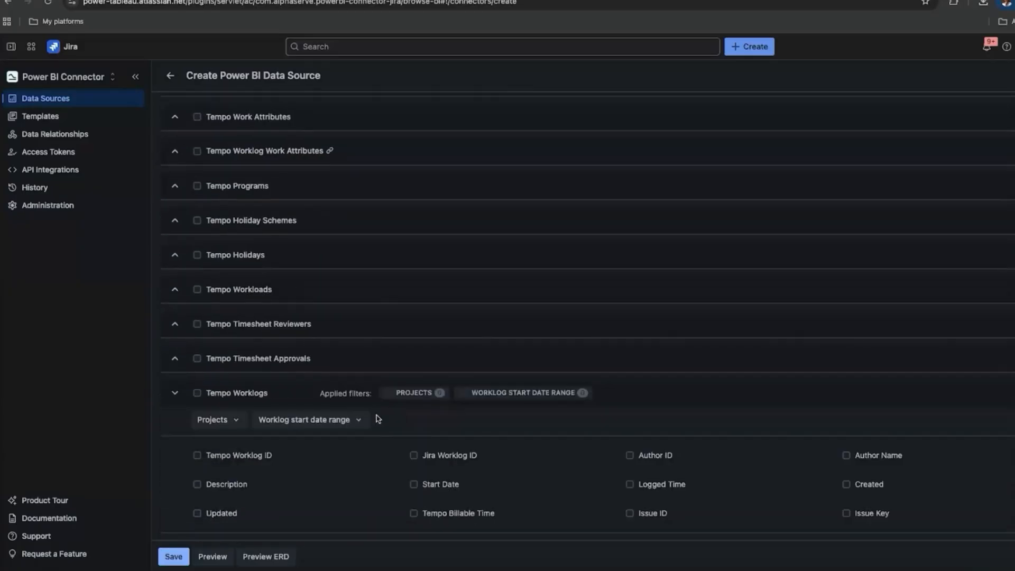
{"action": "left_click", "coordinate": [233, 421]}
{"action": "left_click", "coordinate": [280, 295]}
{"action": "left_click", "coordinate": [258, 311]}
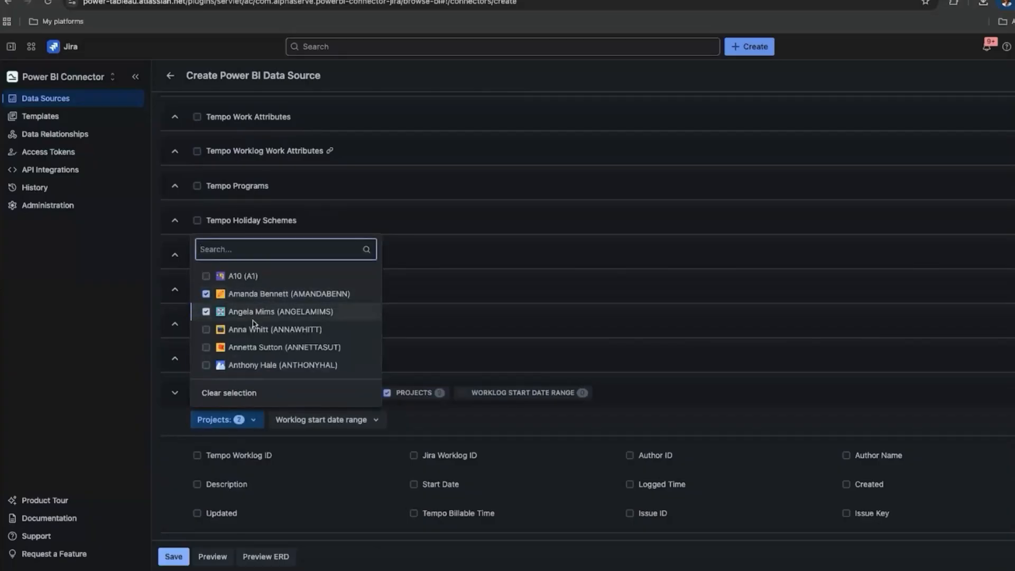
{"action": "left_click", "coordinate": [254, 330]}
{"action": "left_click", "coordinate": [392, 426]}
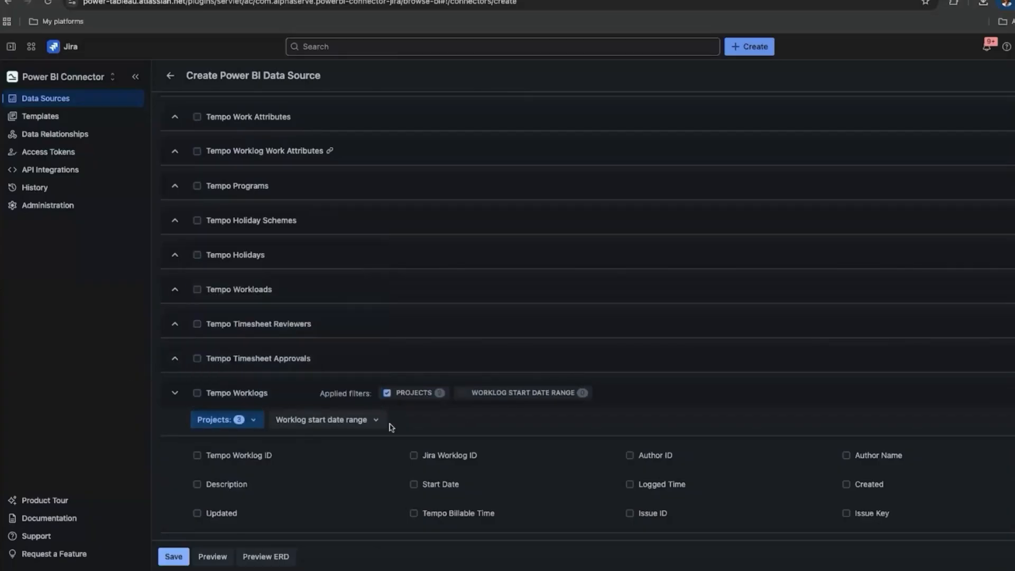
Set the worklog start date range to begin on 2025-06-01.
{"action": "left_click", "coordinate": [378, 422]}
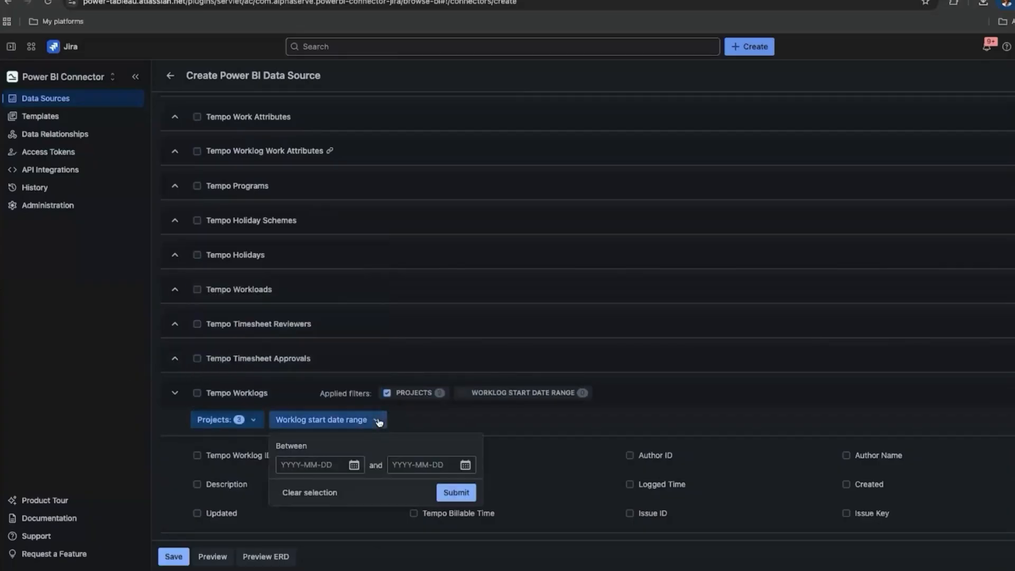
{"action": "left_click", "coordinate": [353, 464]}
{"action": "left_click", "coordinate": [313, 305]}
{"action": "left_click", "coordinate": [313, 306]}
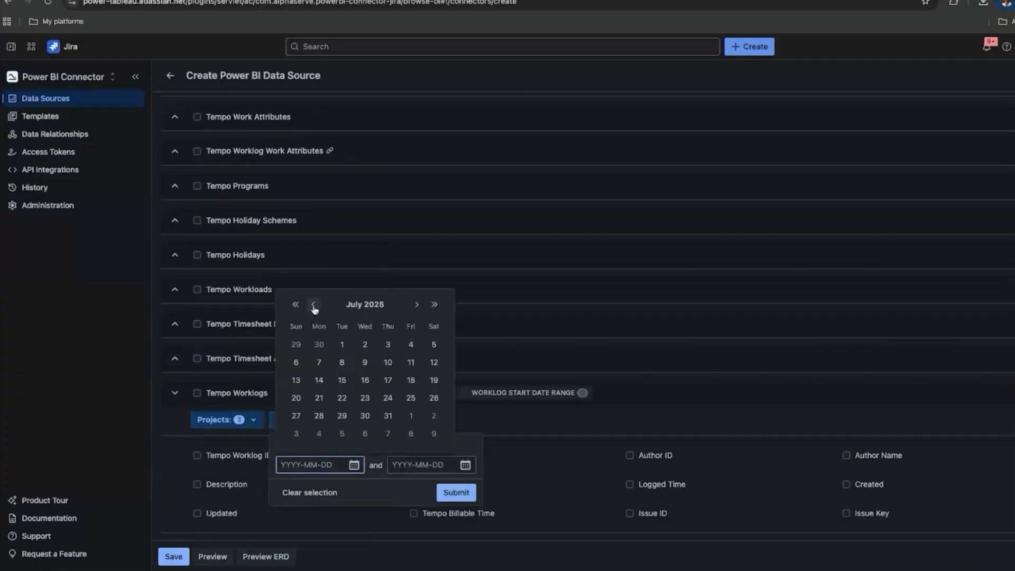
{"action": "left_click", "coordinate": [313, 305]}
{"action": "left_click", "coordinate": [296, 344]}
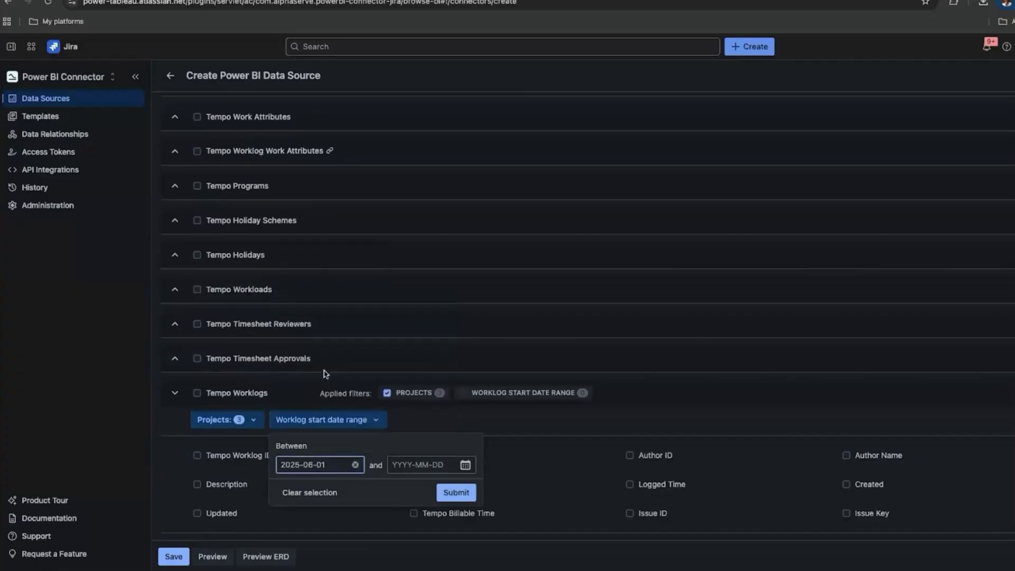
{"action": "left_click", "coordinate": [454, 491]}
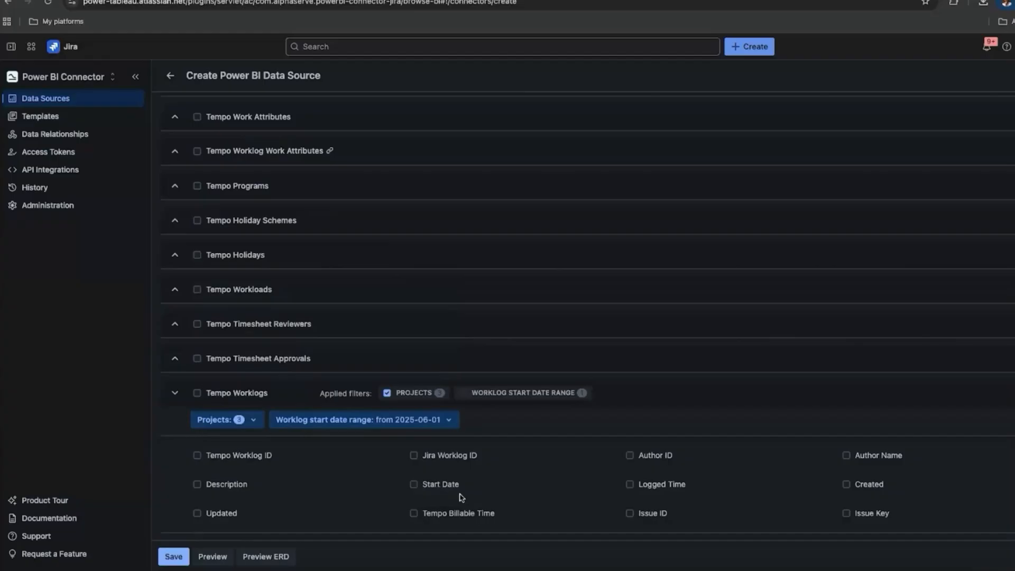
Include Tempo Worklog ID, Jira Worklog ID, Logged Time, Issue ID and Issue Key fields.
{"action": "left_click", "coordinate": [258, 459]}
{"action": "left_click", "coordinate": [450, 458]}
{"action": "left_click", "coordinate": [664, 486]}
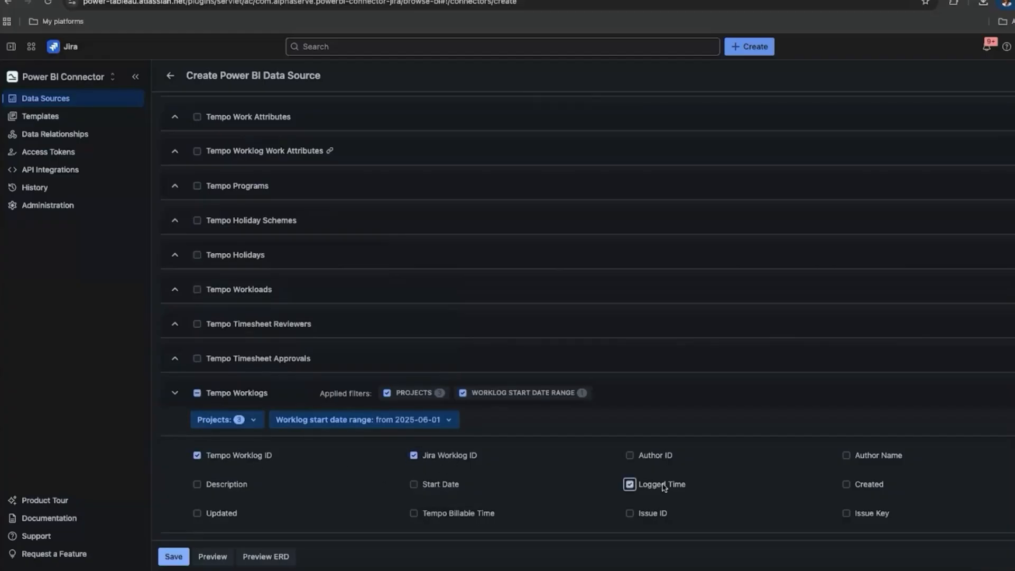
{"action": "left_click", "coordinate": [649, 514]}
{"action": "left_click", "coordinate": [867, 514]}
Show the Capacity Planner tables with the Plans and Flex Plans field lists expanded.
{"action": "scroll", "coordinate": [595, 250], "scroll_direction": "up", "scroll_amount": 8}
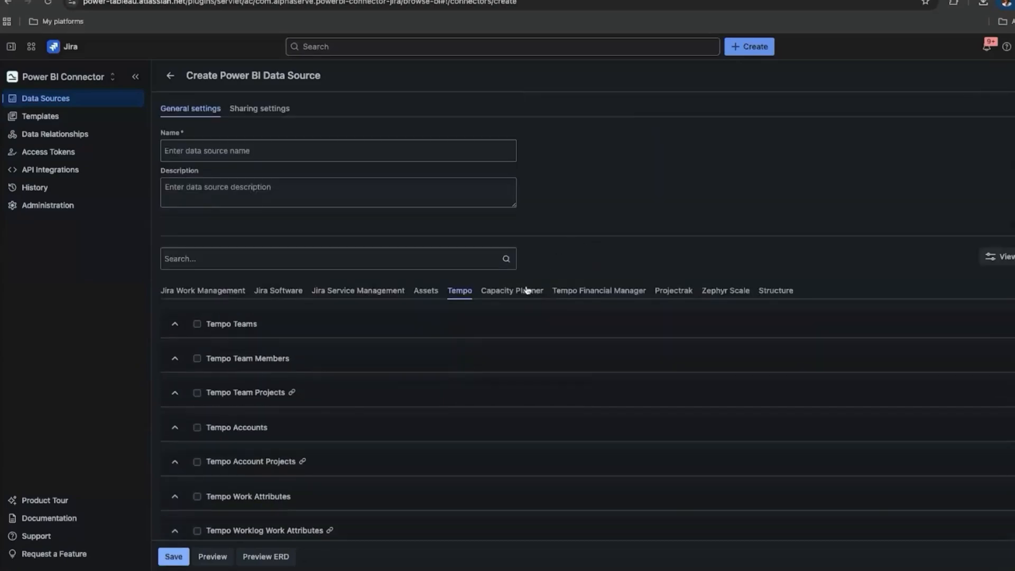
{"action": "left_click", "coordinate": [527, 289]}
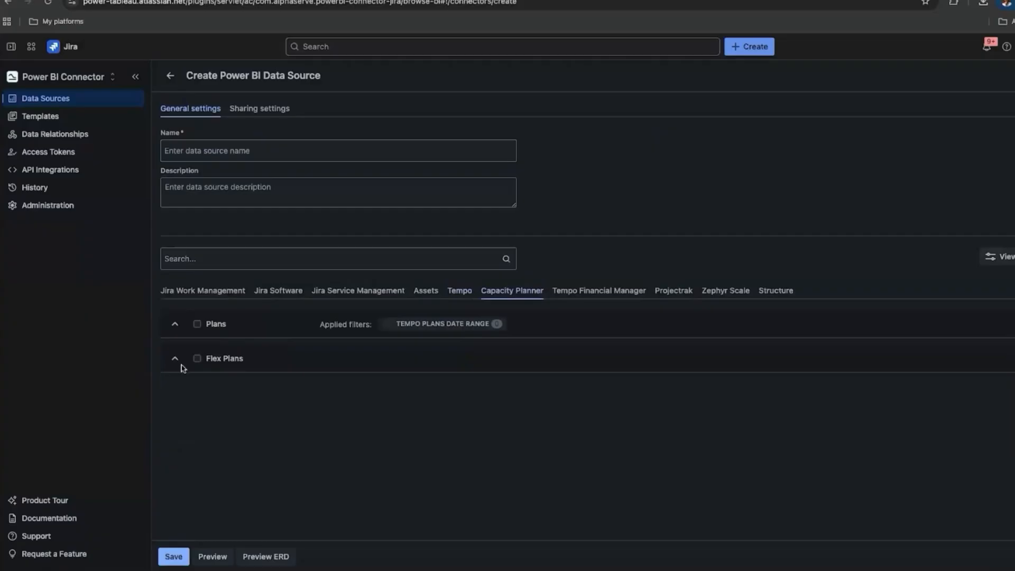
{"action": "left_click", "coordinate": [174, 325]}
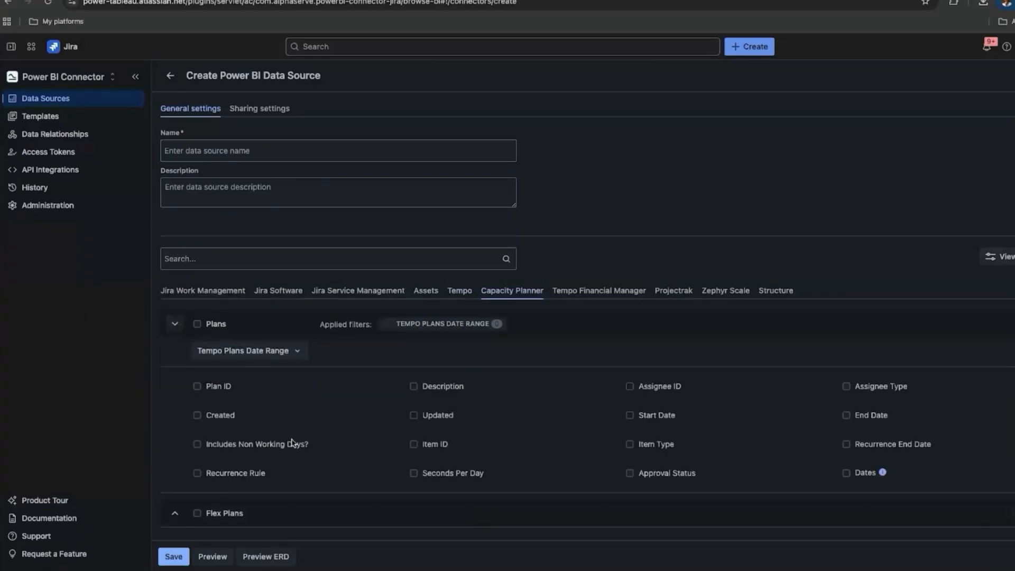
{"action": "left_click", "coordinate": [175, 515]}
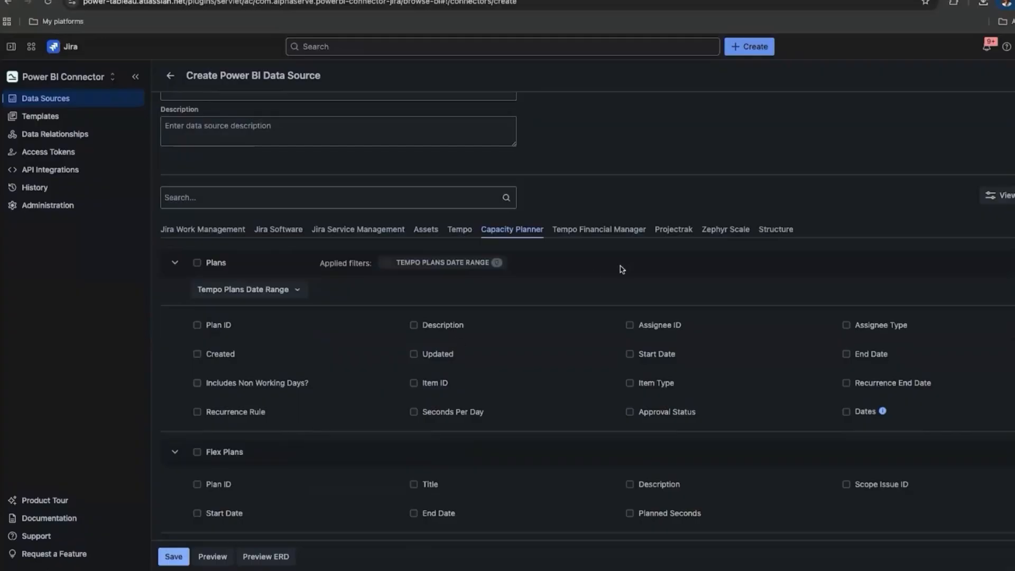
{"action": "left_click", "coordinate": [608, 231]}
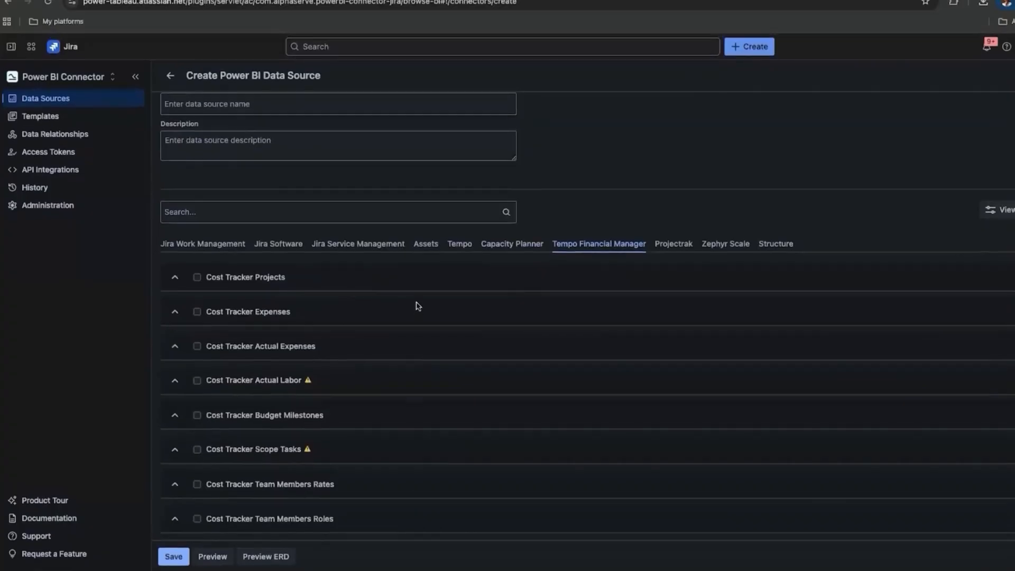
Add Project ID, Project Name, Default Billing Rate Value and Budget Value from Cost Tracker Projects, then attempt saving.
{"action": "left_click", "coordinate": [176, 280]}
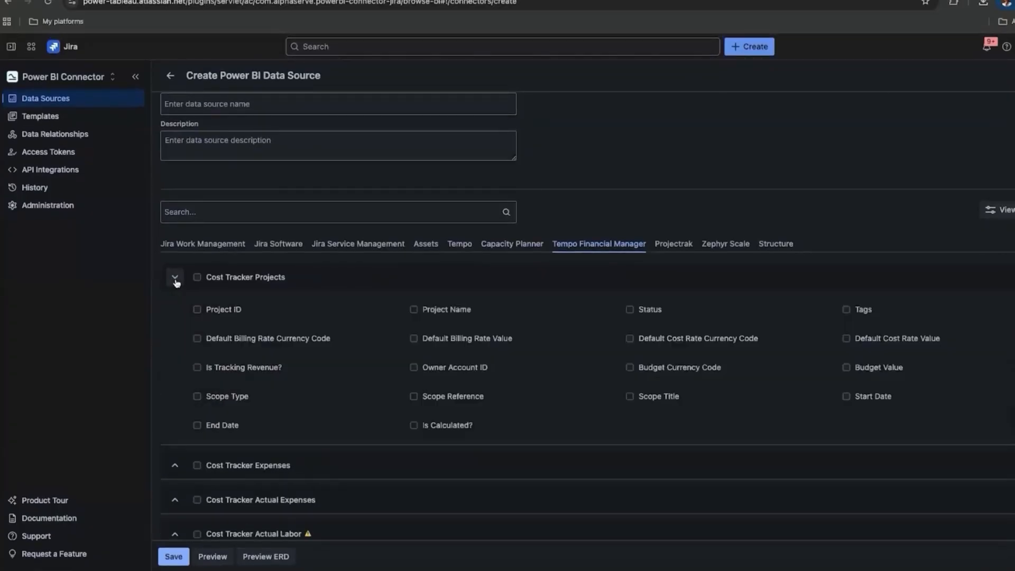
{"action": "left_click", "coordinate": [227, 312]}
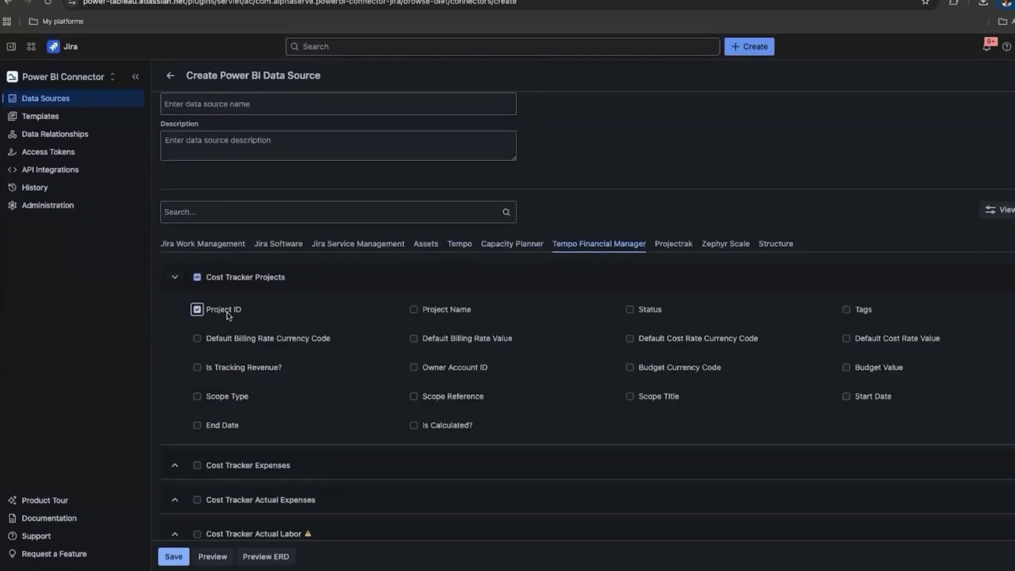
{"action": "left_click", "coordinate": [459, 315]}
{"action": "left_click", "coordinate": [497, 339]}
{"action": "left_click", "coordinate": [872, 369]}
{"action": "left_click", "coordinate": [174, 557]}
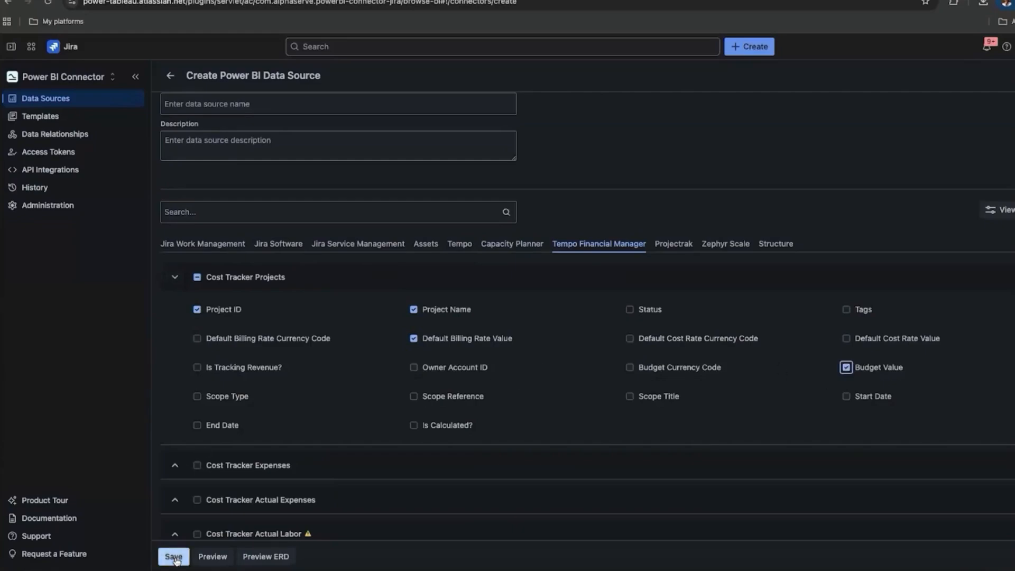
Name the data source 'test1', save it, and copy its feed URL.
{"action": "left_click", "coordinate": [219, 108]}
{"action": "type", "text": "tets"}
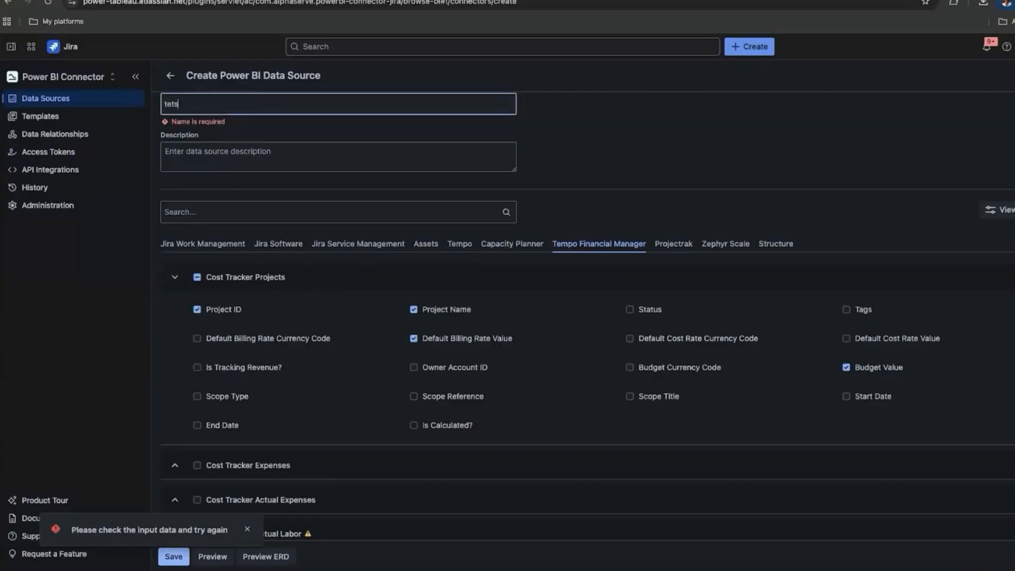
{"action": "key", "text": "BackSpace"}
{"action": "key", "text": "BackSpace"}
{"action": "type", "text": "st1"}
{"action": "left_click", "coordinate": [175, 557]}
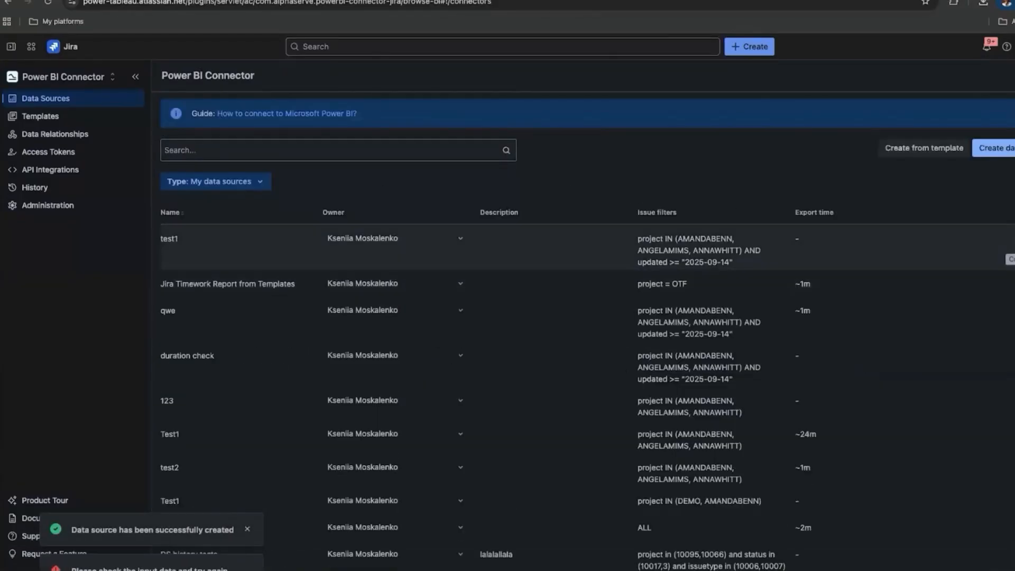
{"action": "left_click", "coordinate": [1014, 241]}
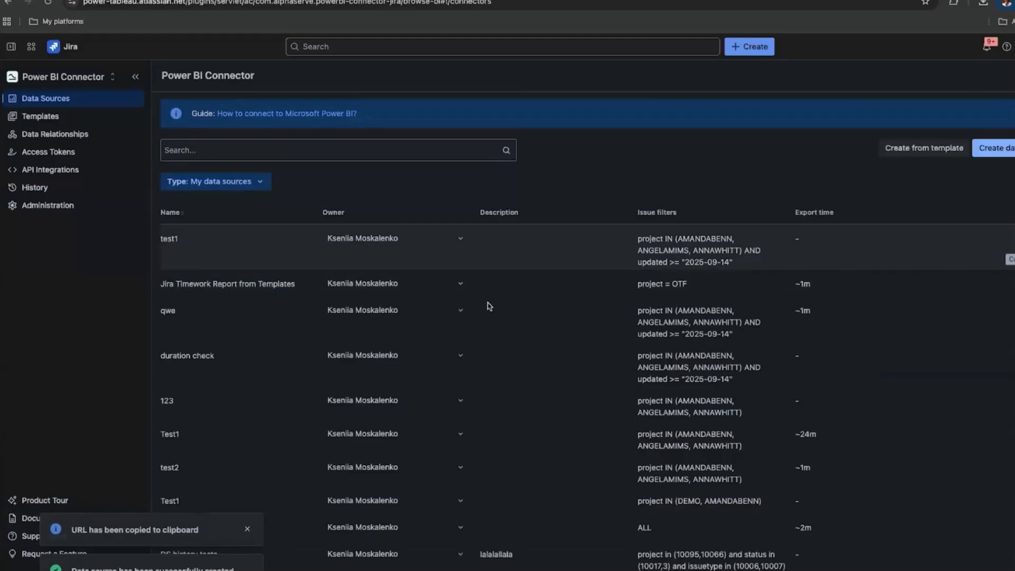
In Power BI Desktop, connect to the copied OData feed URL and enter the user name under Basic authentication.
{"action": "key", "text": "super+Tab"}
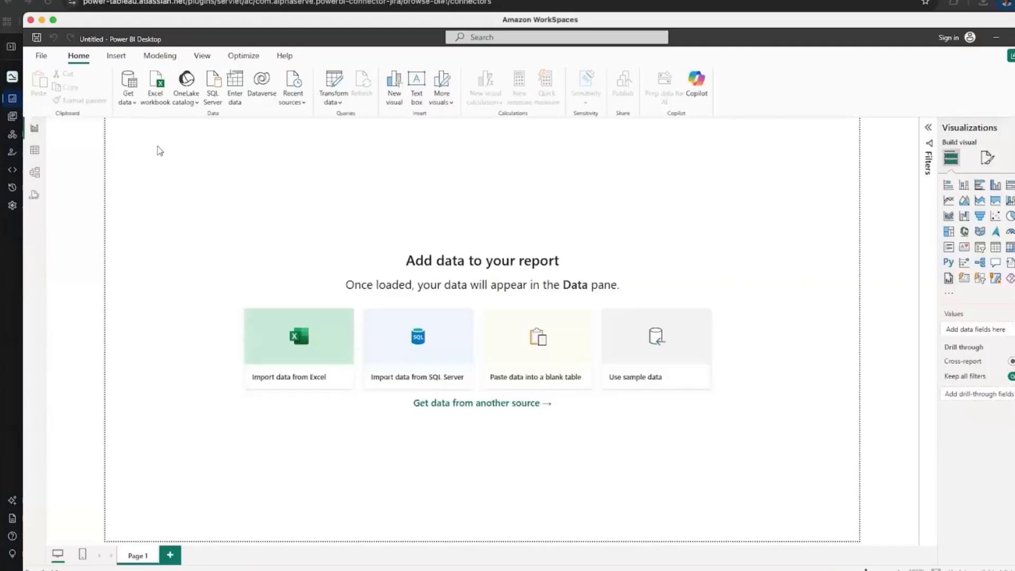
{"action": "left_click", "coordinate": [131, 108]}
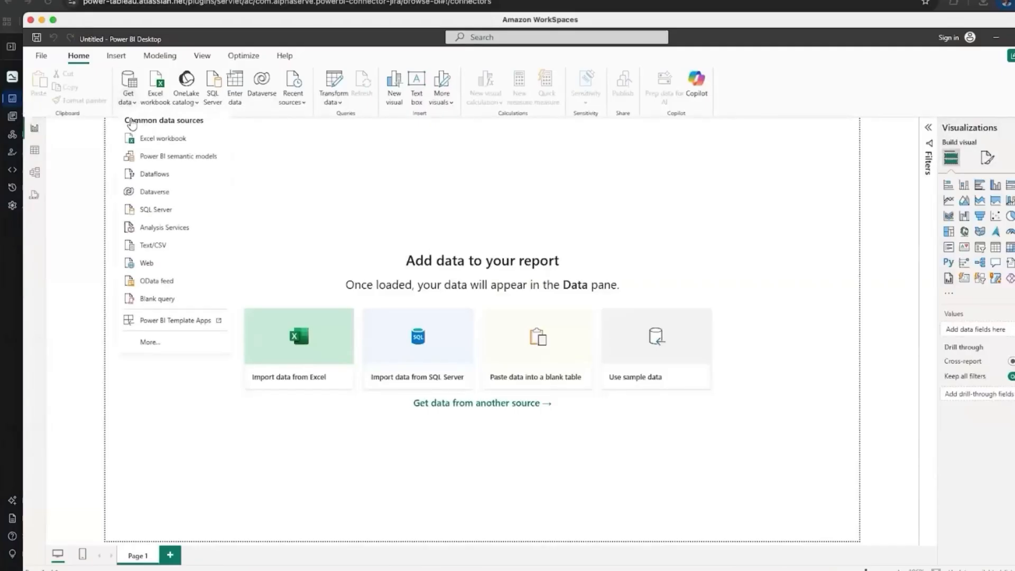
{"action": "left_click", "coordinate": [164, 280]}
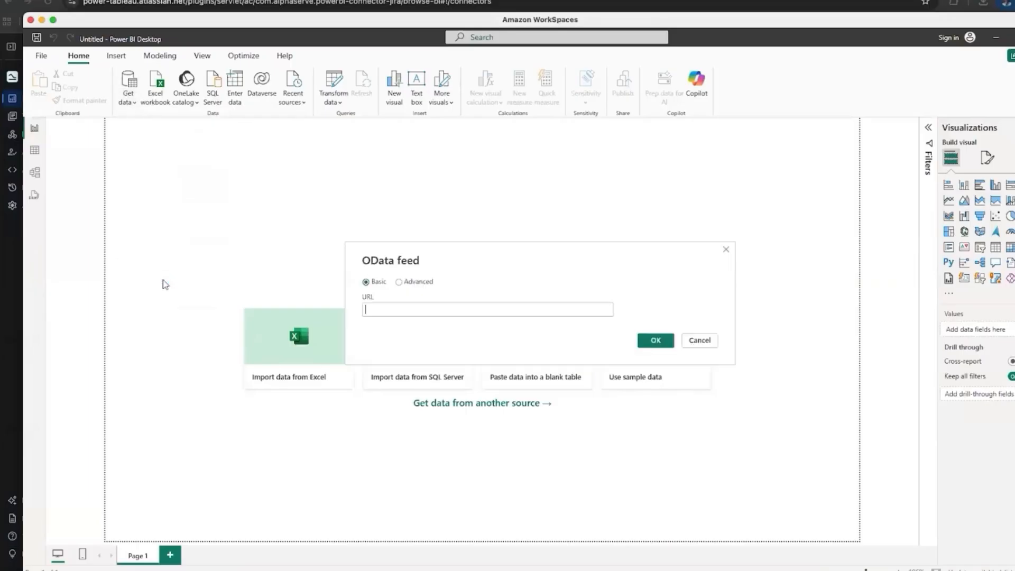
{"action": "key", "text": "ctrl+v"}
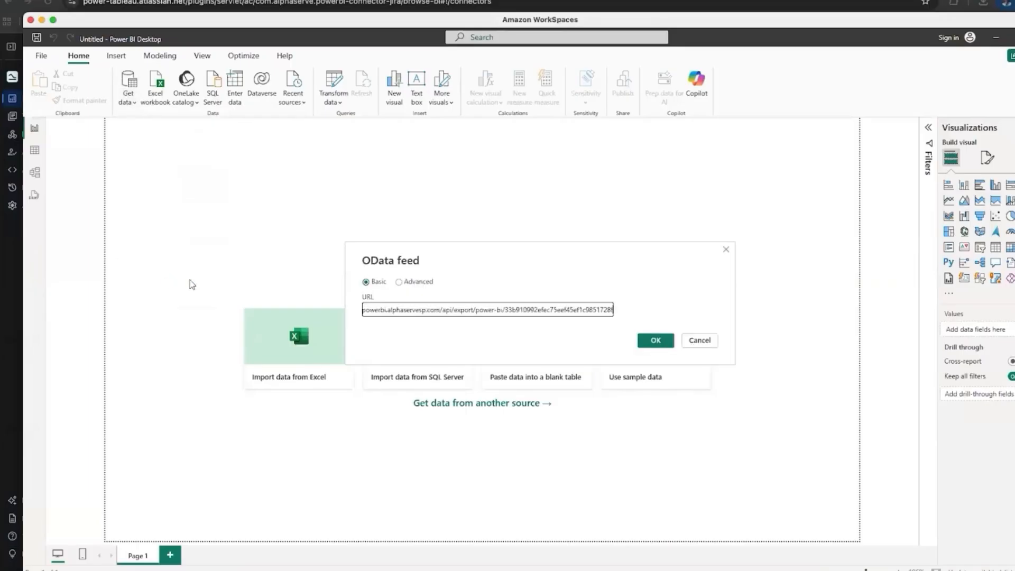
{"action": "left_click", "coordinate": [653, 343]}
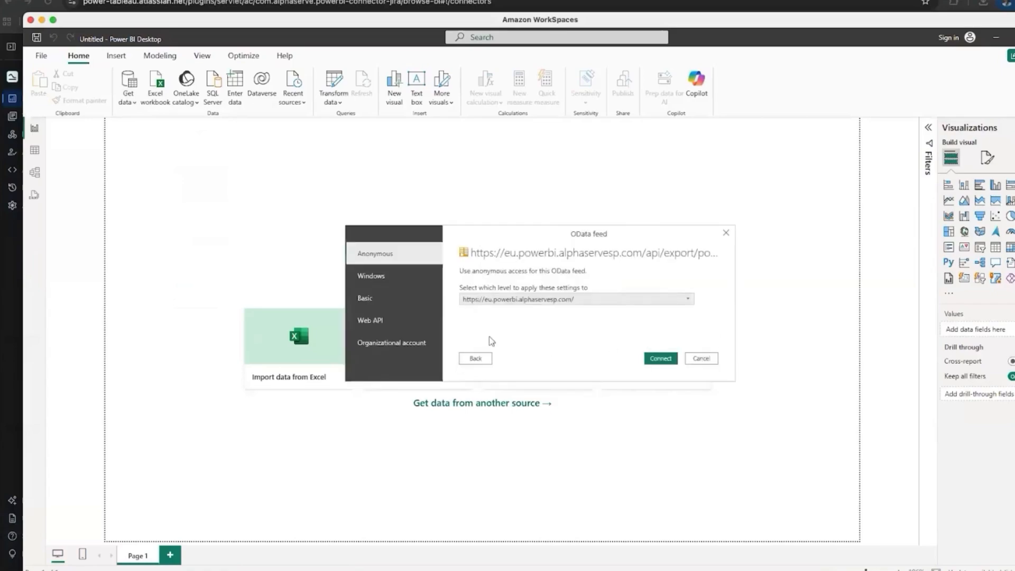
{"action": "left_click", "coordinate": [378, 305]}
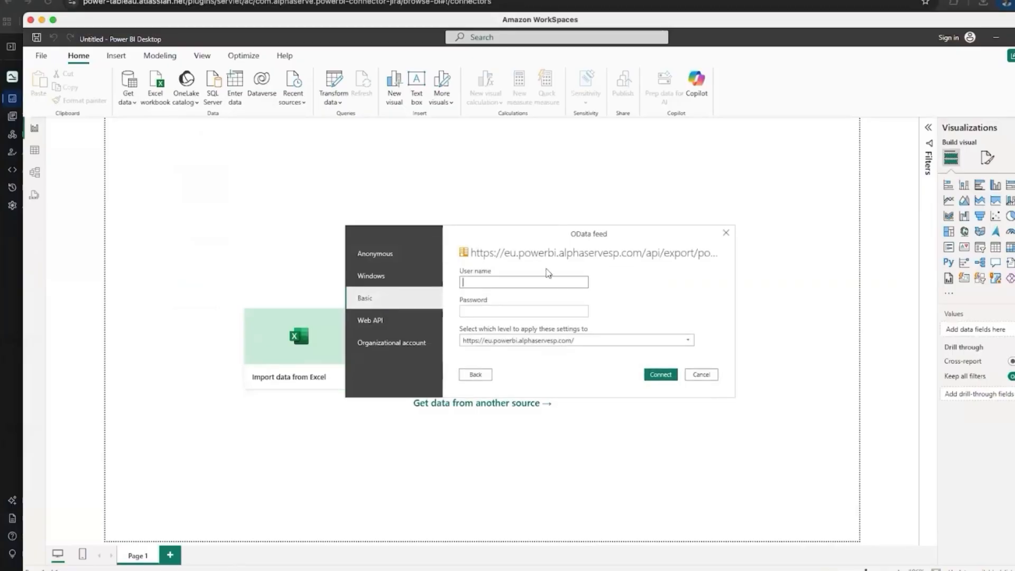
Create an access token labelled 'tkn' on the access tokens page and copy its value.
{"action": "key", "text": "super+Tab"}
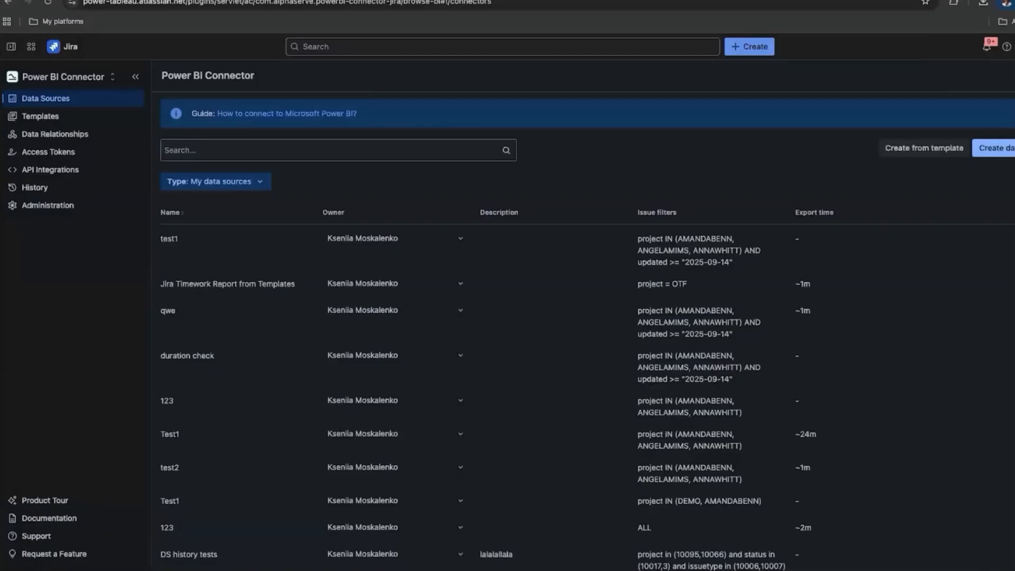
{"action": "left_click", "coordinate": [68, 153]}
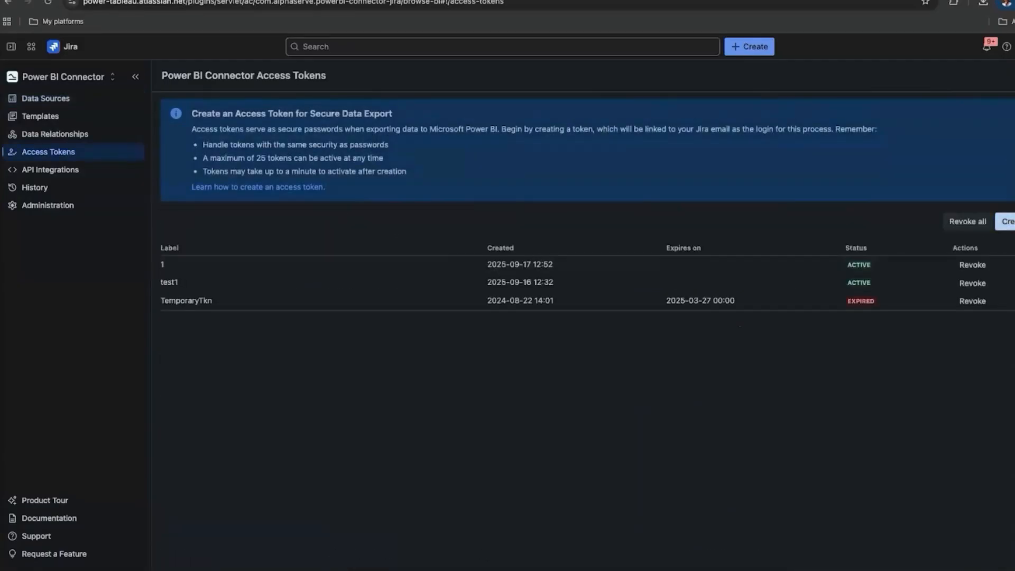
{"action": "left_click", "coordinate": [1007, 222]}
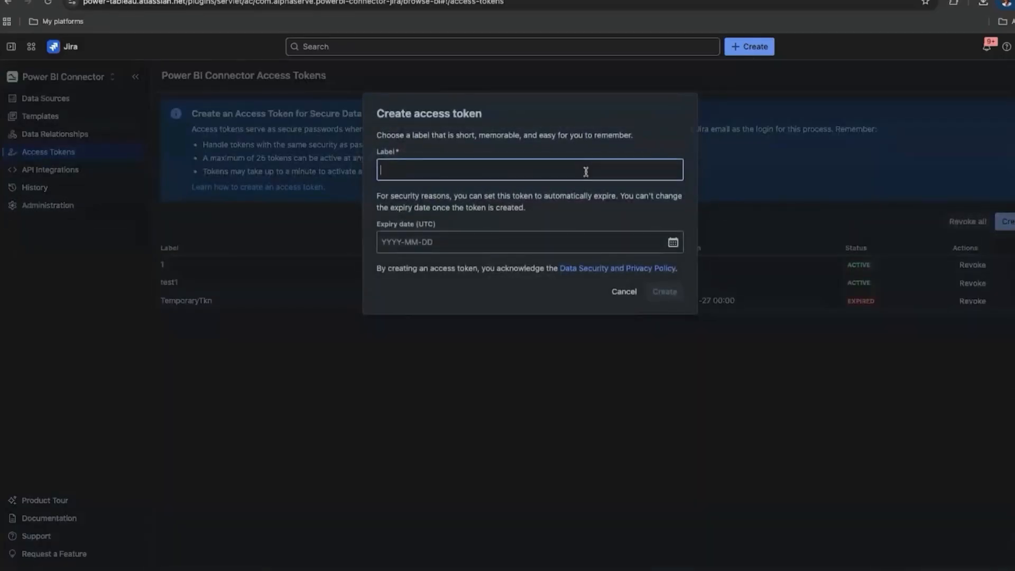
{"action": "type", "text": "tkn"}
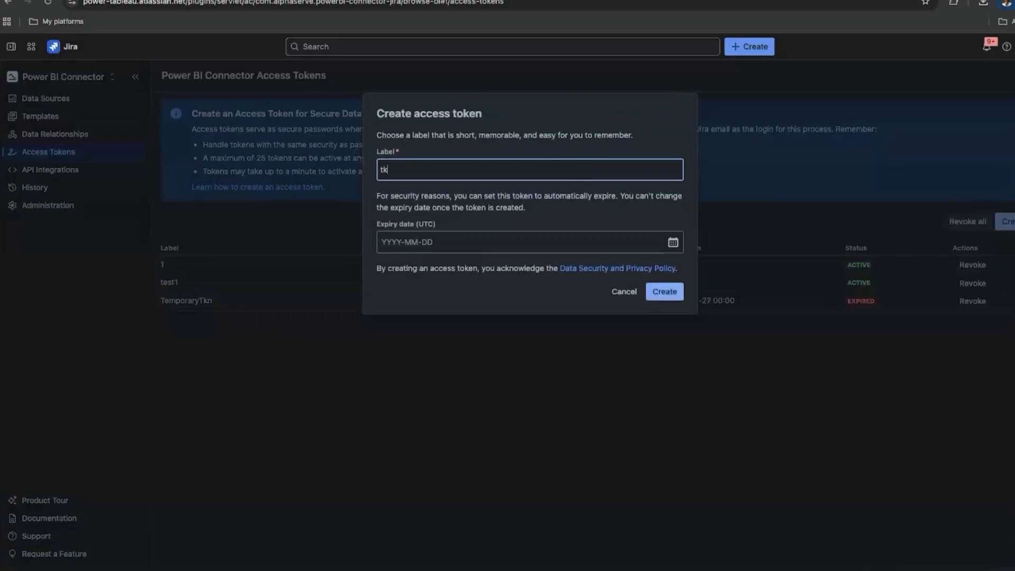
{"action": "left_click", "coordinate": [670, 293]}
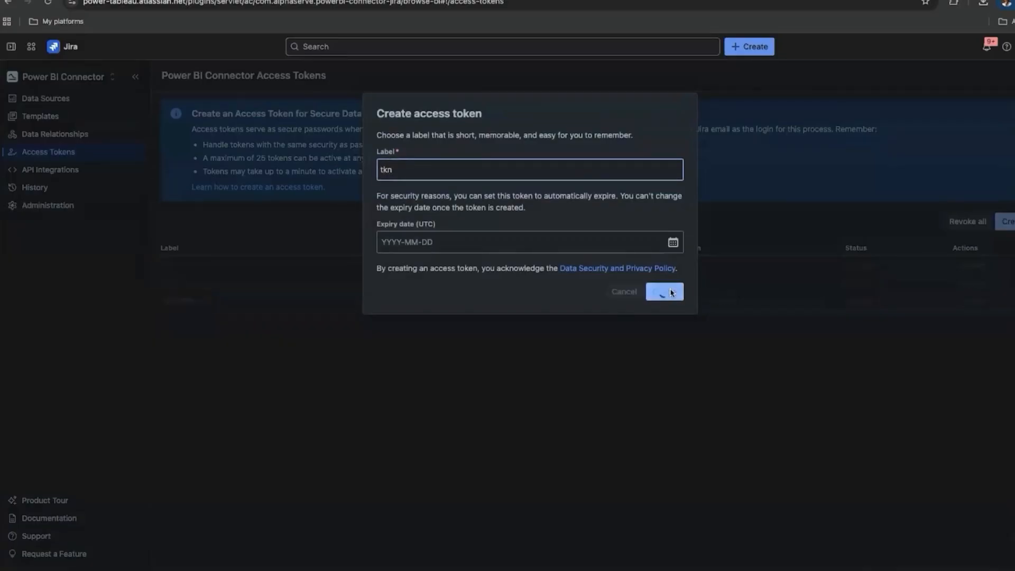
{"action": "left_click", "coordinate": [669, 204]}
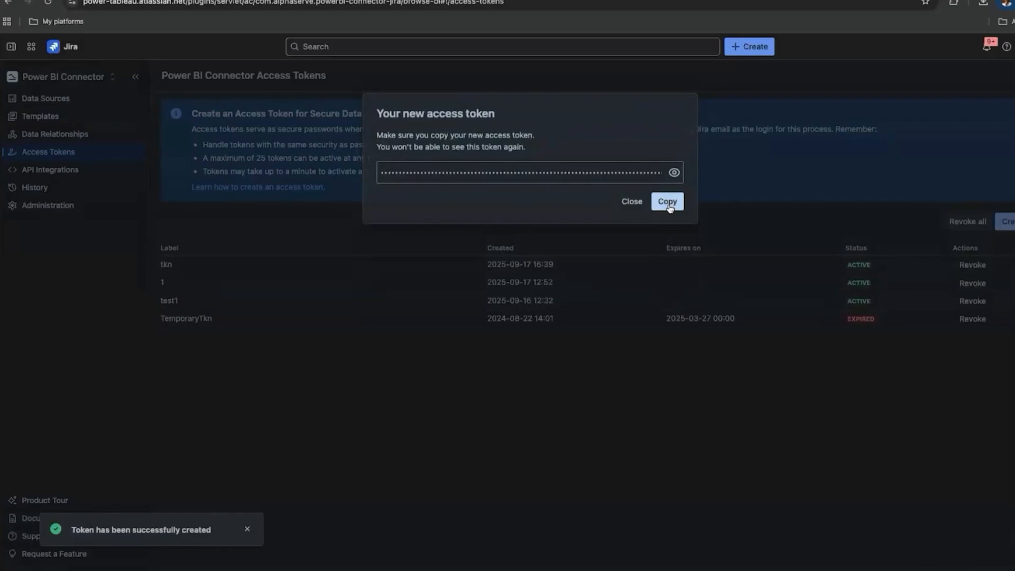
Paste the access token as the Basic password and connect to the OData feed.
{"action": "key", "text": "super+Tab"}
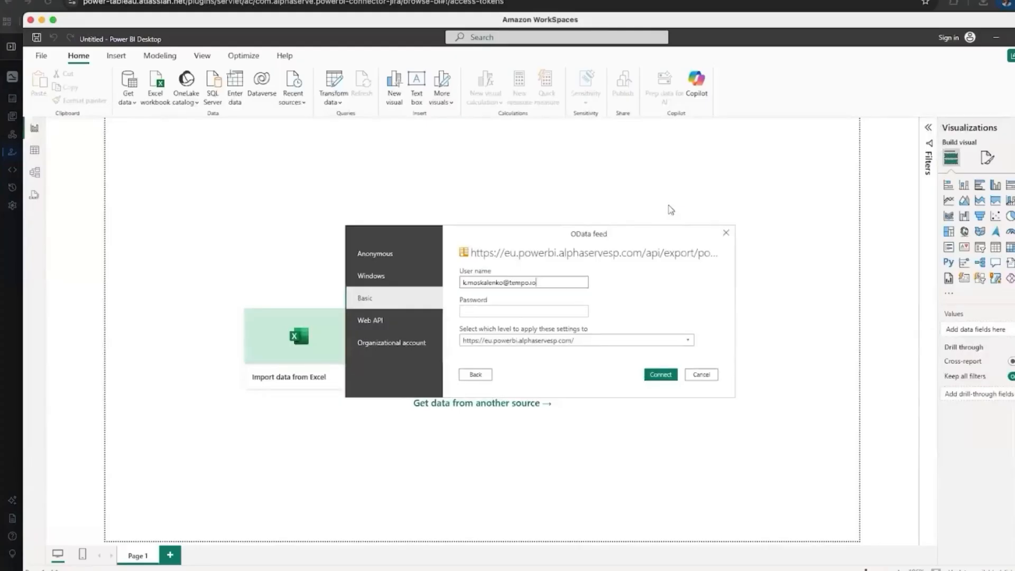
{"action": "left_click", "coordinate": [487, 310]}
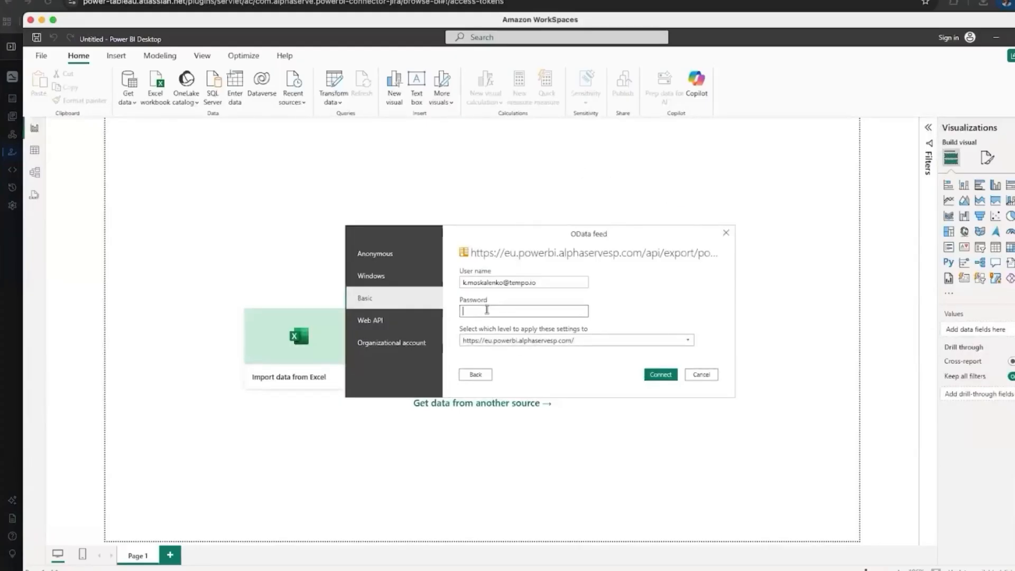
{"action": "key", "text": "ctrl+v"}
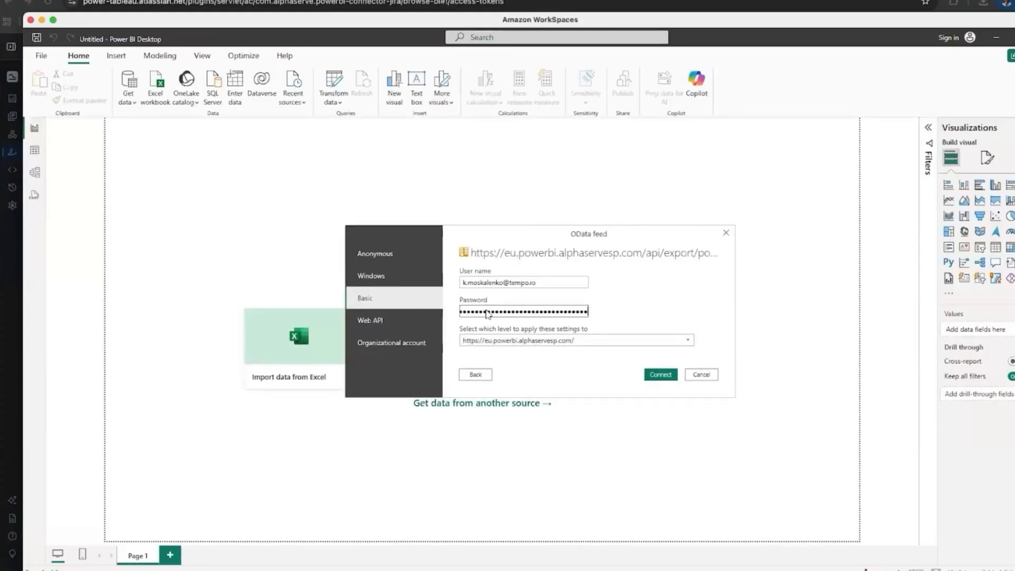
{"action": "left_click", "coordinate": [657, 375]}
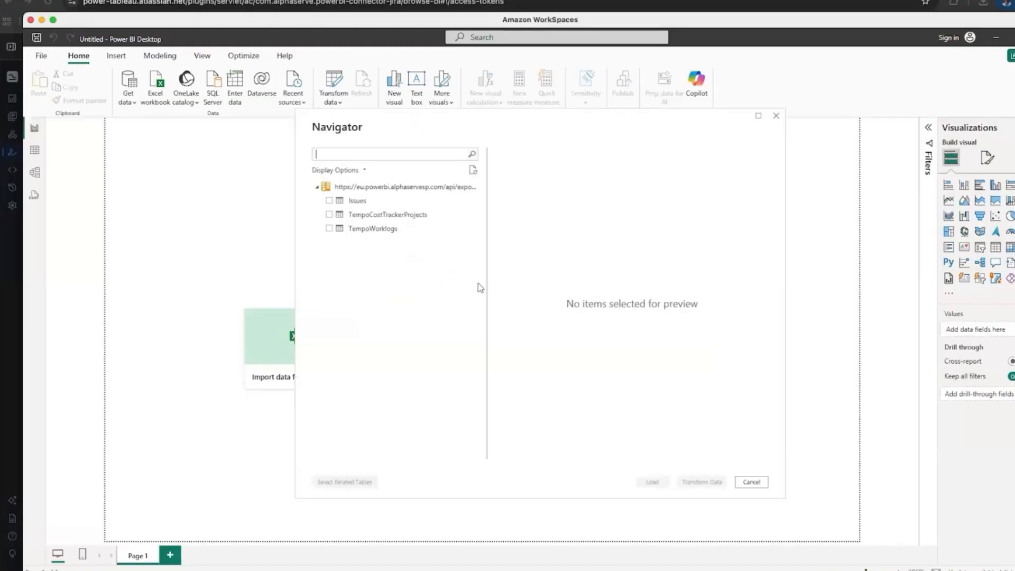
Load the Issues, TempoCostTrackerProjects and TempoWorklogs tables from the Navigator.
{"action": "left_click", "coordinate": [329, 202]}
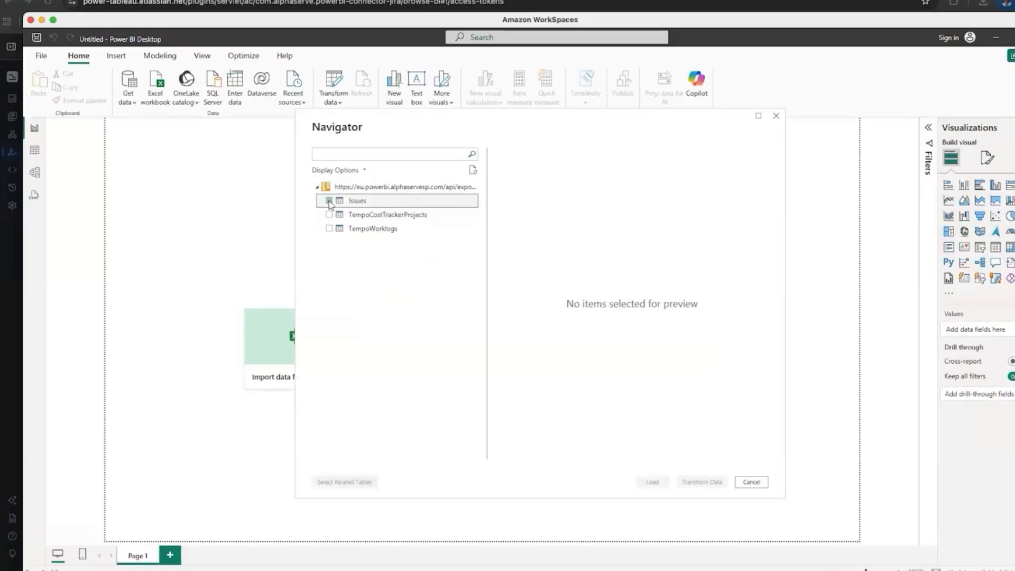
{"action": "left_click", "coordinate": [329, 214]}
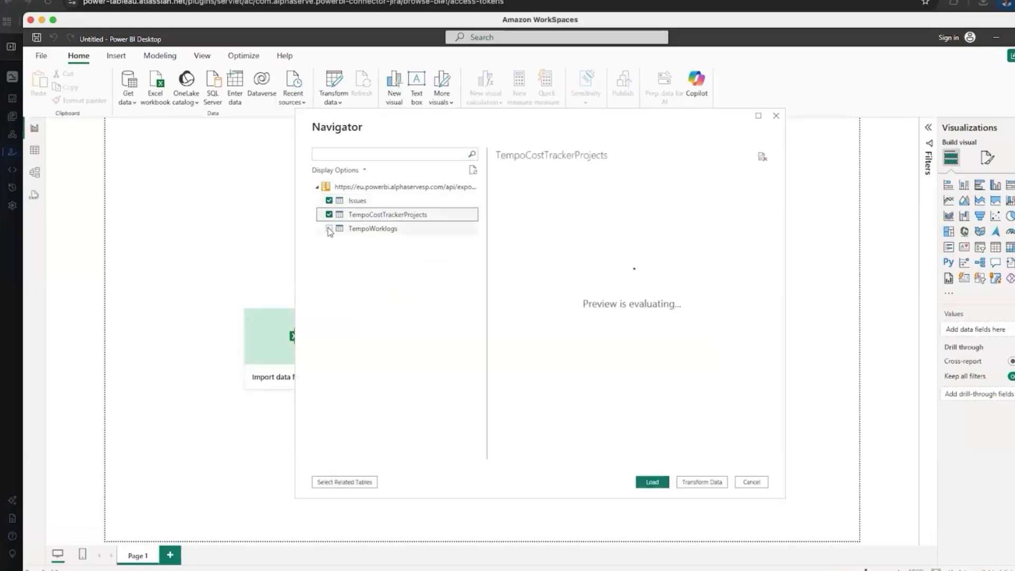
{"action": "left_click", "coordinate": [328, 228]}
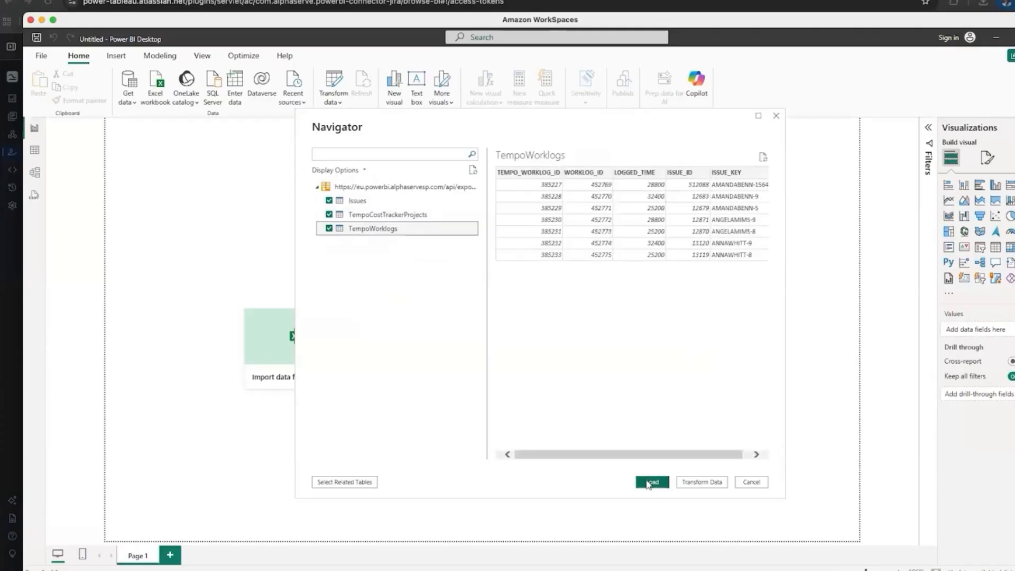
{"action": "left_click", "coordinate": [651, 483]}
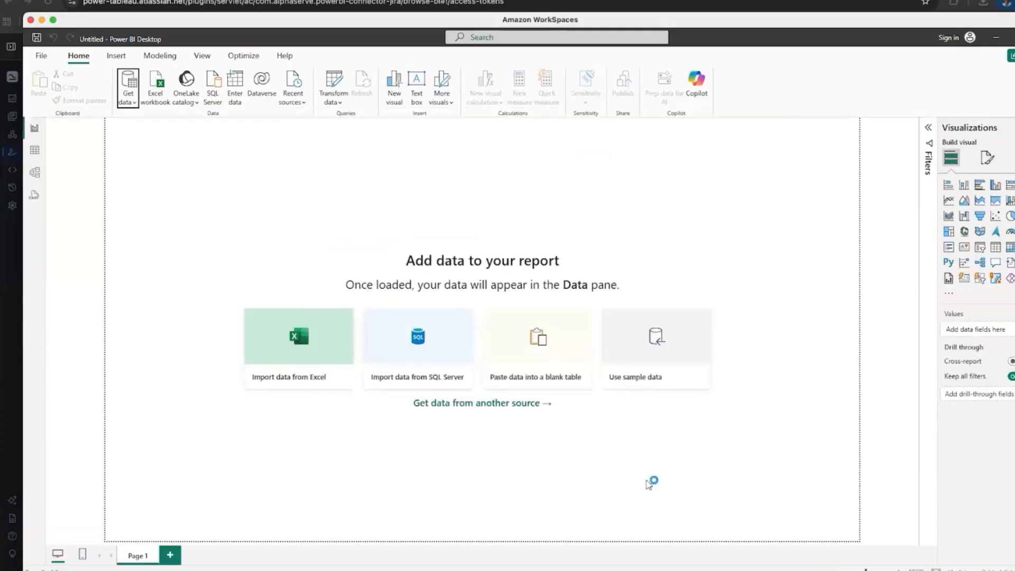
Dismiss the new access token dialog, then enlarge the Projects Helicopter View preview on the Templates page.
{"action": "left_click", "coordinate": [109, 3]}
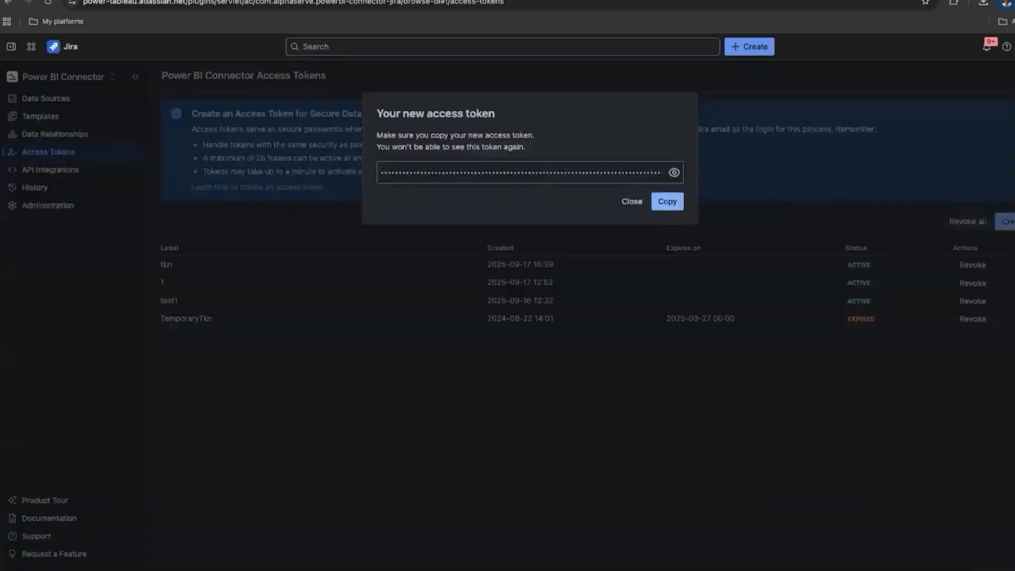
{"action": "left_click", "coordinate": [631, 201]}
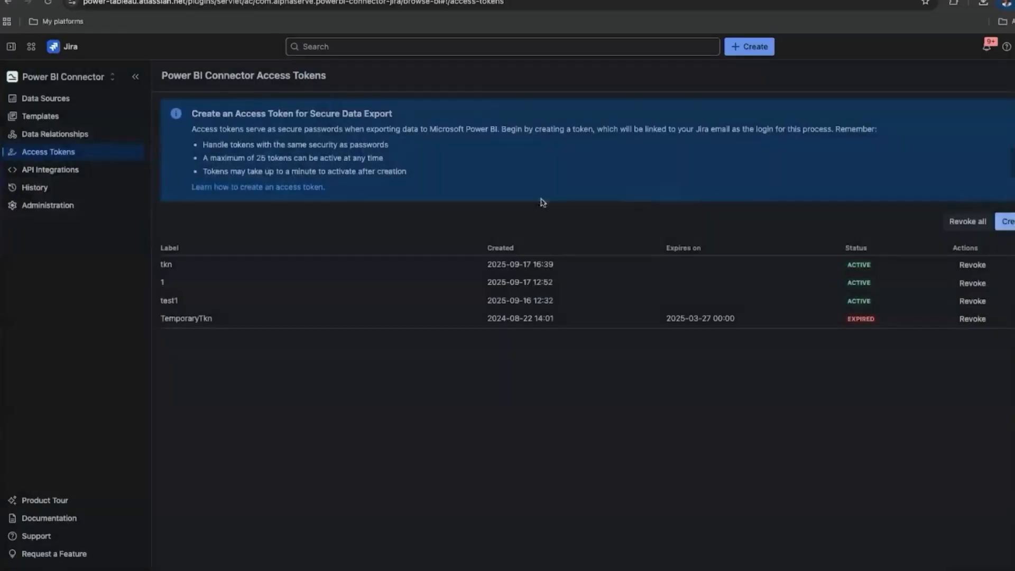
{"action": "left_click", "coordinate": [51, 121]}
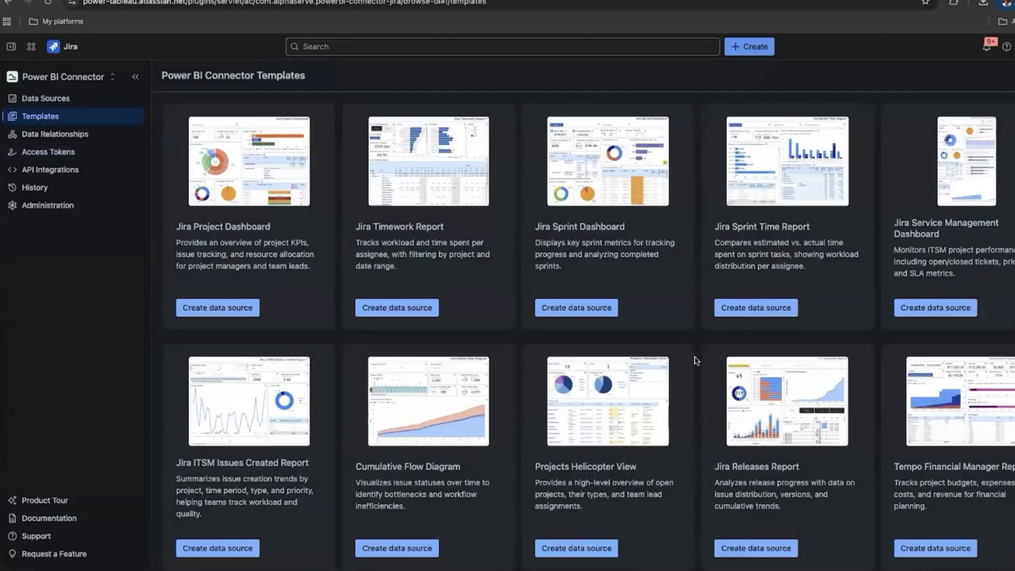
{"action": "scroll", "coordinate": [696, 360], "scroll_direction": "down", "scroll_amount": 1}
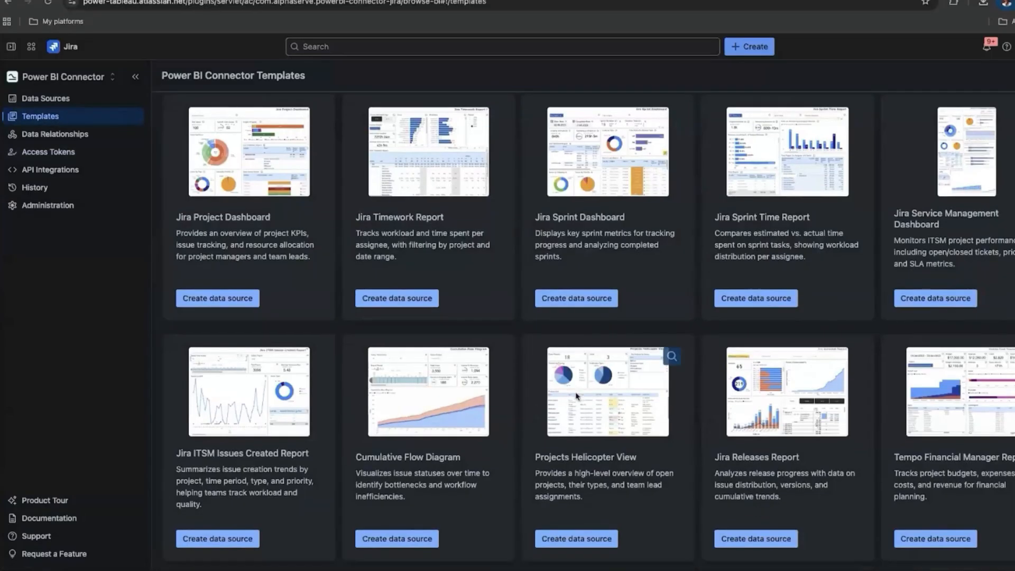
{"action": "left_click", "coordinate": [672, 357]}
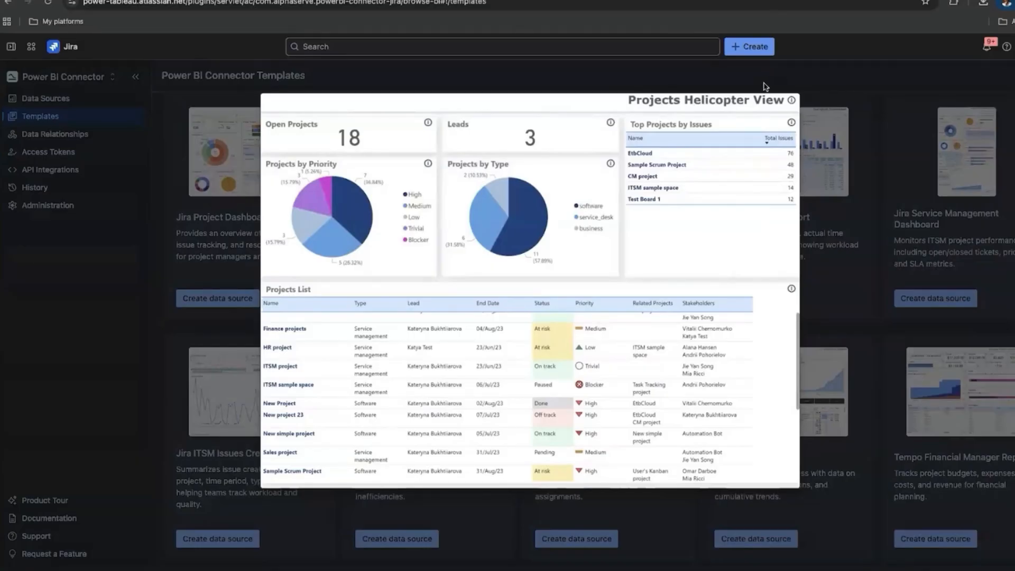
Swap the Helicopter View preview for the Tempo Cost Tracker preview, then close it.
{"action": "left_click", "coordinate": [917, 318]}
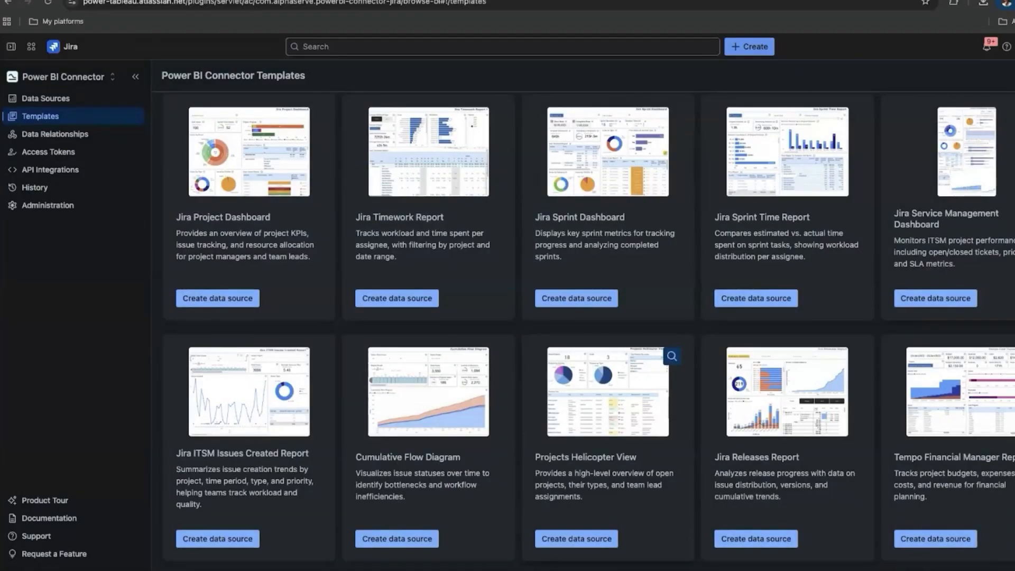
{"action": "left_click", "coordinate": [973, 392]}
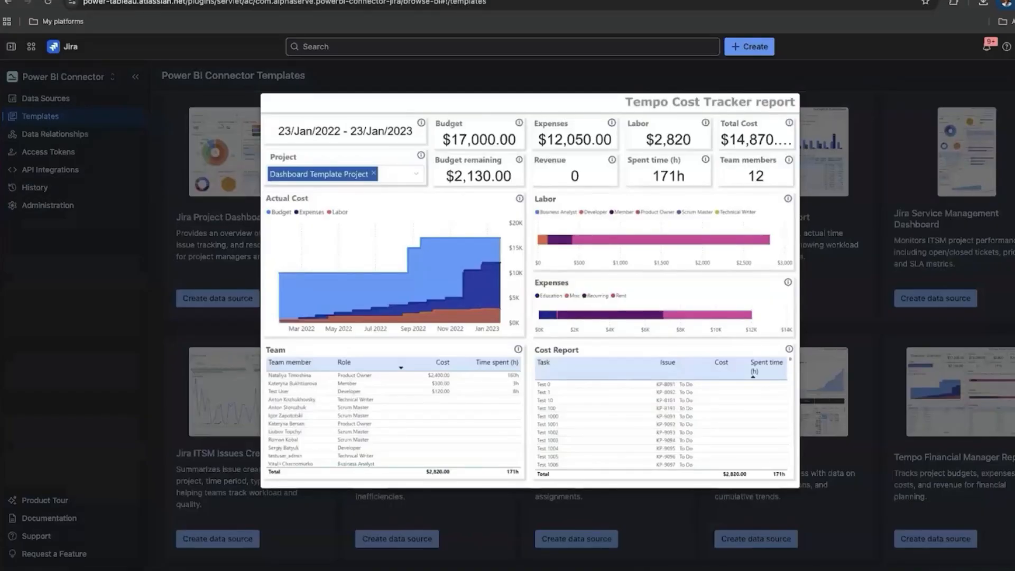
{"action": "left_click", "coordinate": [909, 186]}
{"action": "mouse_move", "coordinate": [437, 212]}
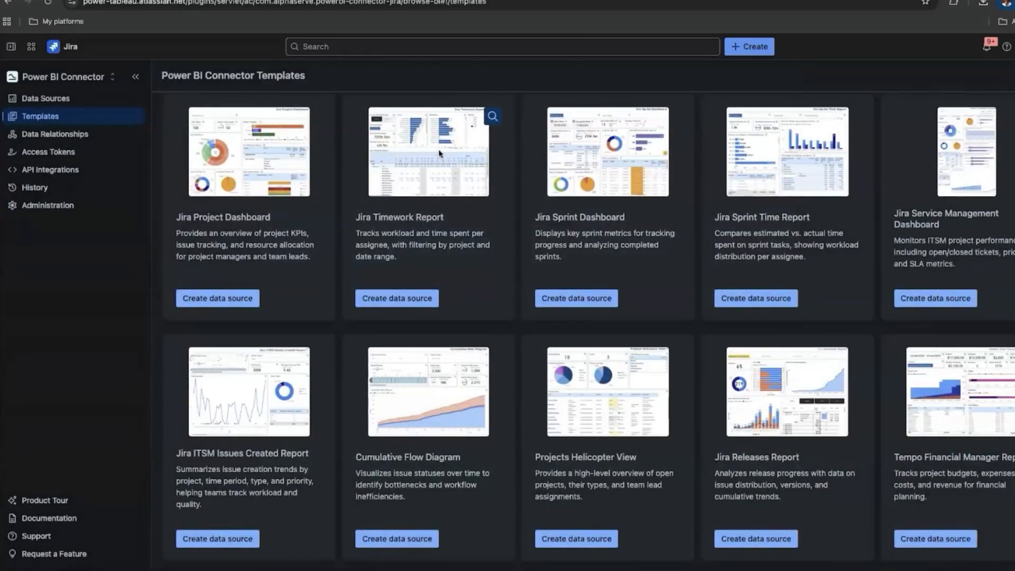
Preview the Jira Timework Report template and generate a data source from it.
{"action": "left_click", "coordinate": [493, 117]}
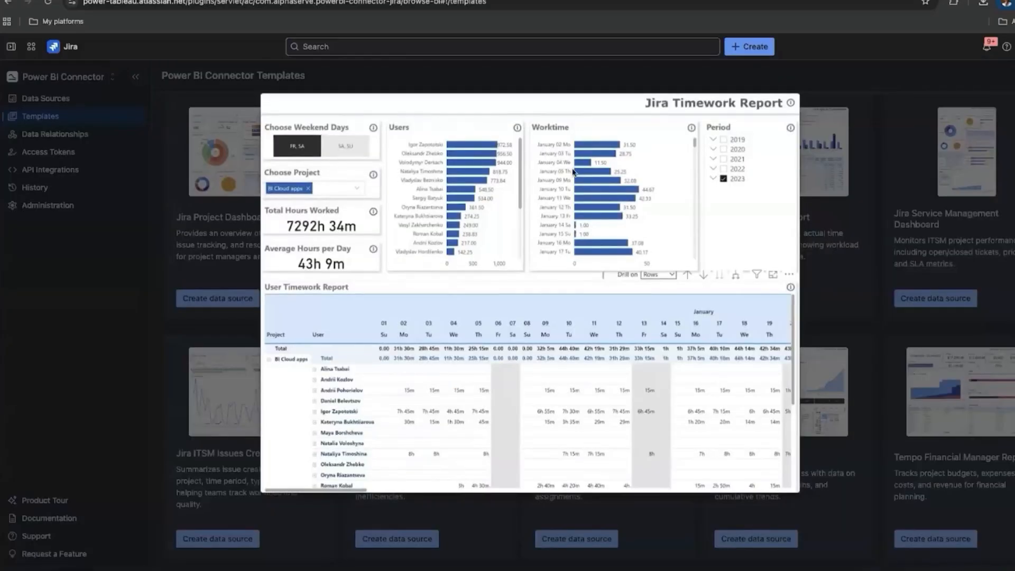
{"action": "left_click", "coordinate": [548, 84]}
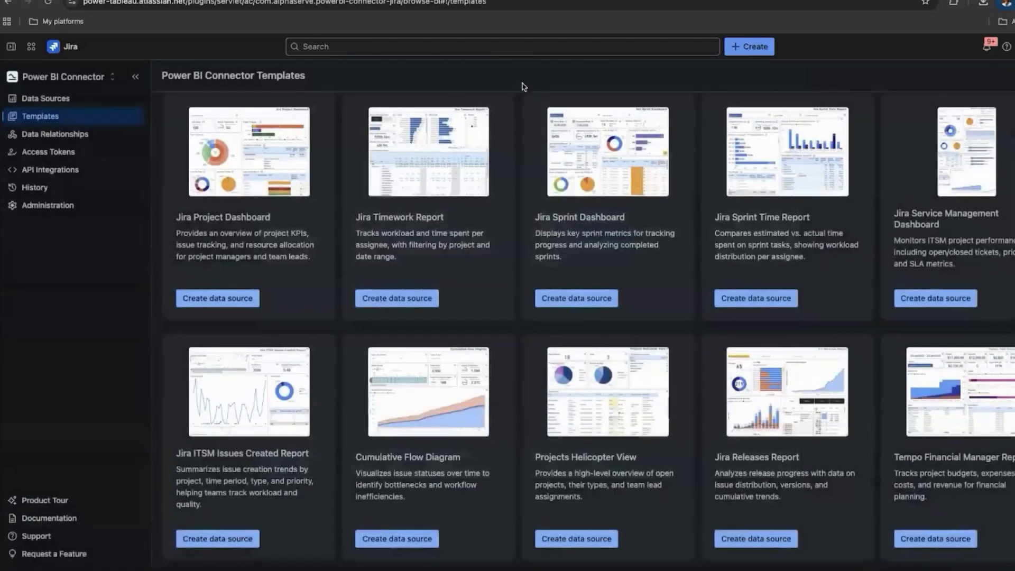
{"action": "left_click", "coordinate": [387, 299]}
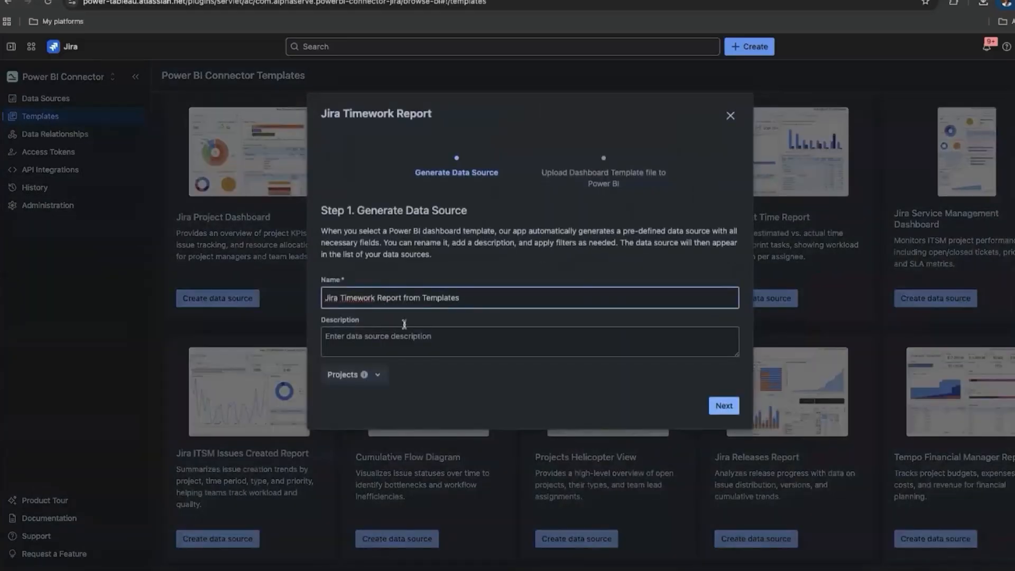
{"action": "left_click", "coordinate": [724, 406]}
Download the Jira Timework Report .pbit, copy the new data source URL, and close the dialog.
{"action": "scroll", "coordinate": [522, 372], "scroll_direction": "down", "scroll_amount": 3}
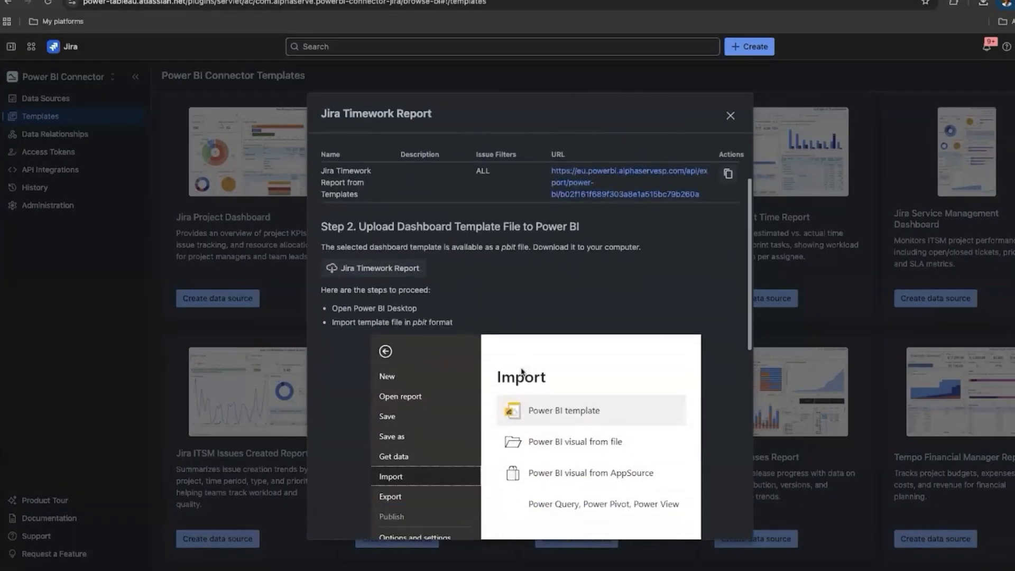
{"action": "left_click", "coordinate": [379, 238]}
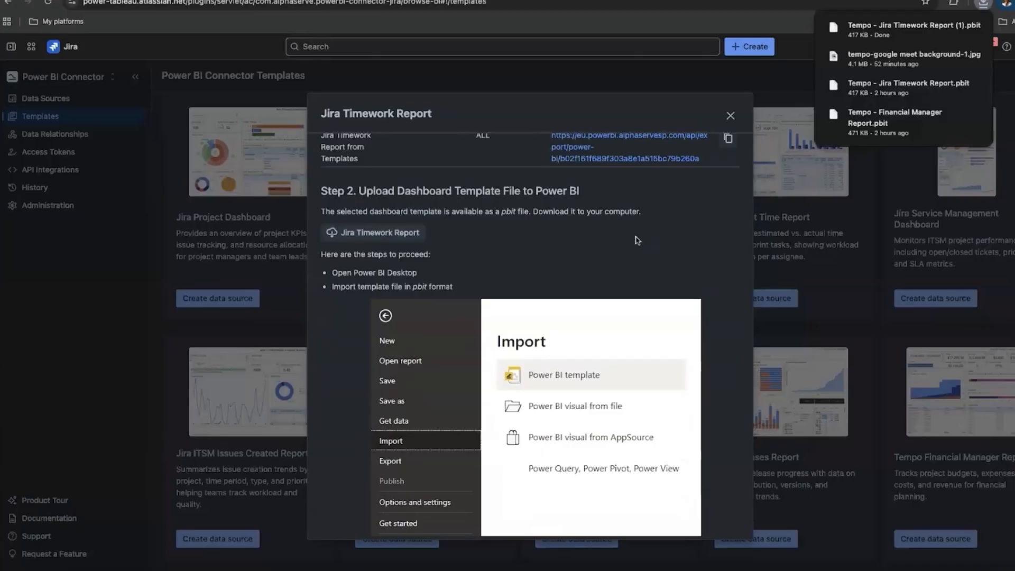
{"action": "scroll", "coordinate": [637, 240], "scroll_direction": "down", "scroll_amount": 3}
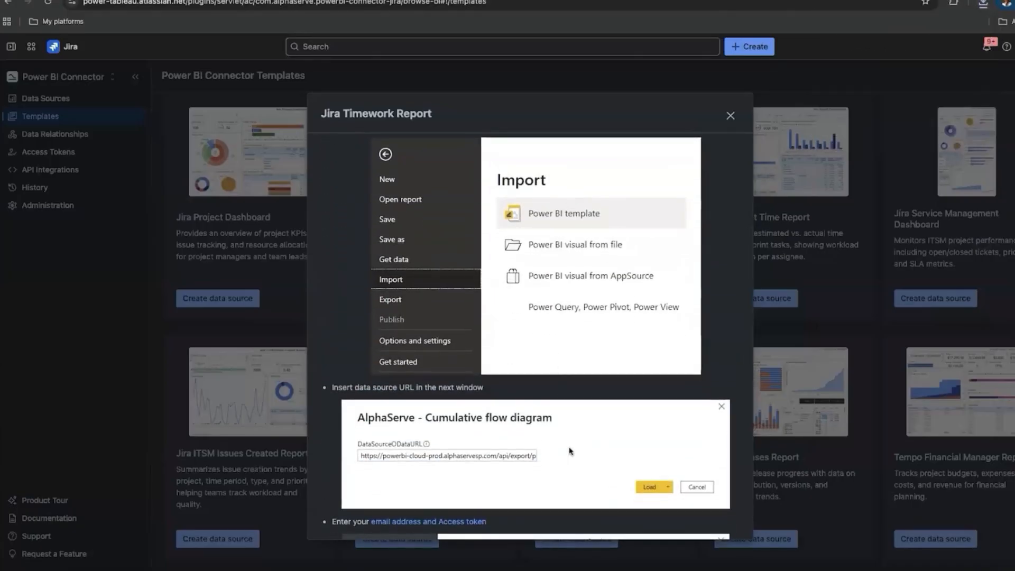
{"action": "scroll", "coordinate": [570, 451], "scroll_direction": "up", "scroll_amount": 5}
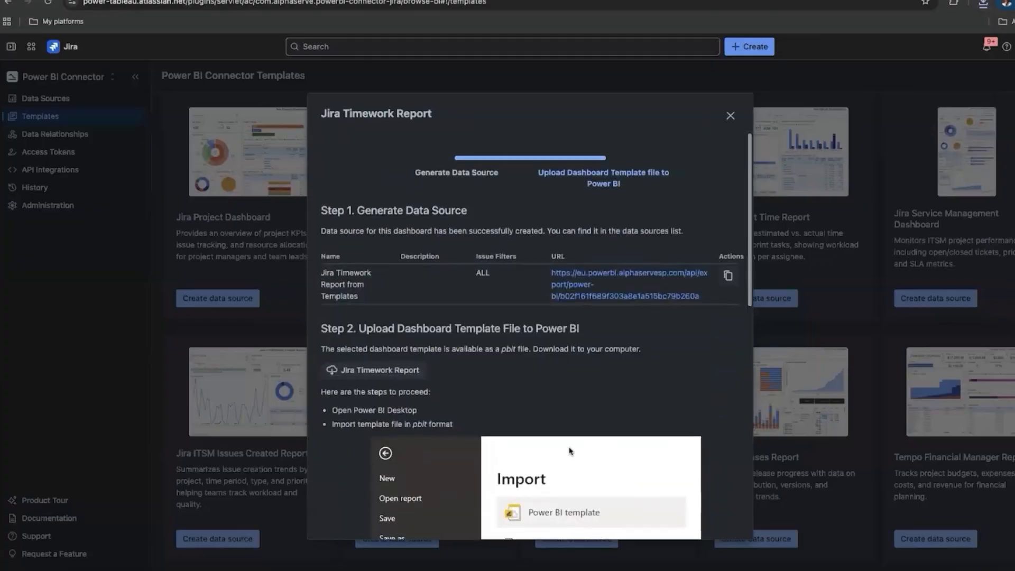
{"action": "left_click", "coordinate": [728, 275]}
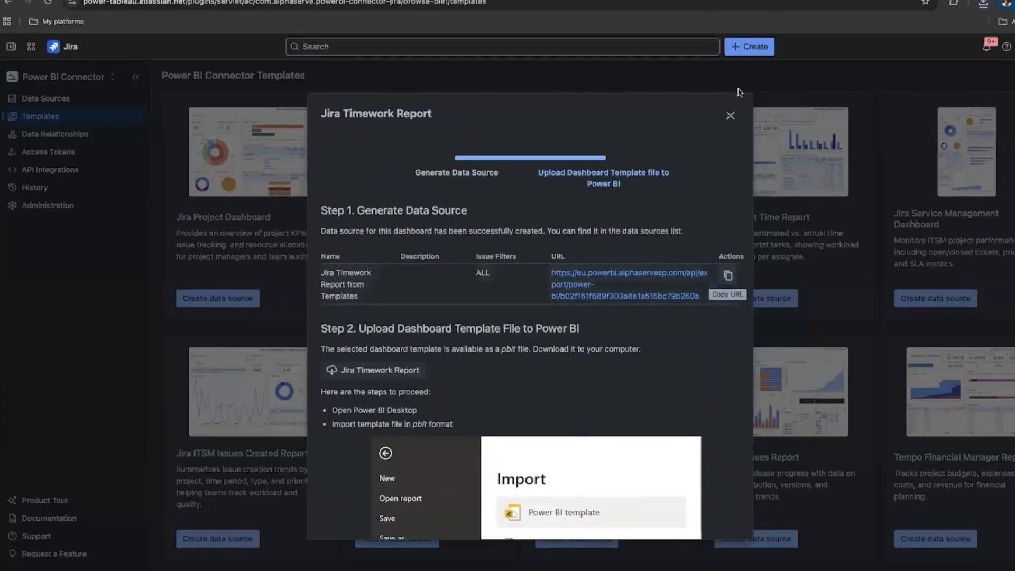
{"action": "left_click", "coordinate": [730, 116]}
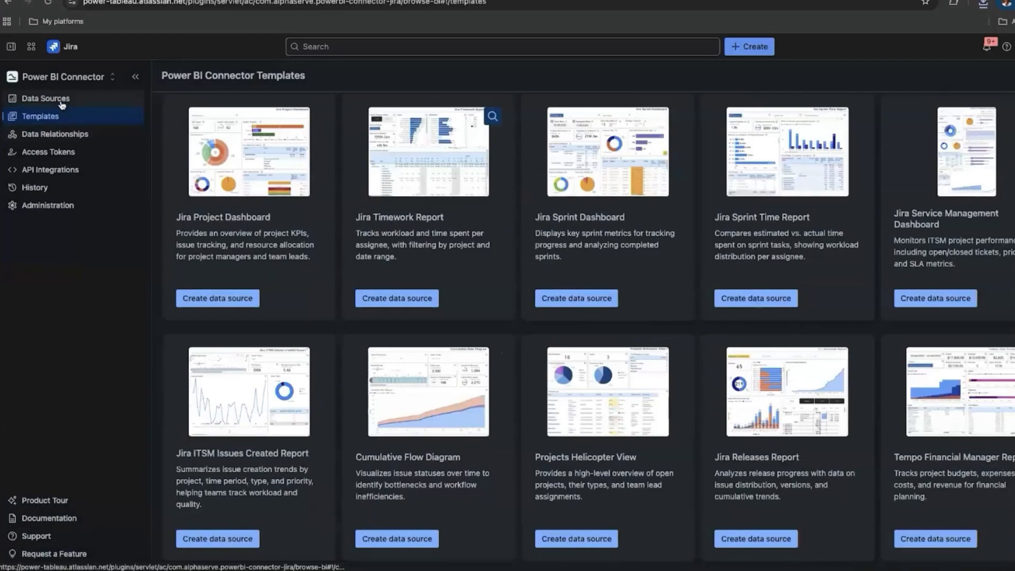
Open the first data source, Jira Timework Report, for editing.
{"action": "left_click", "coordinate": [62, 103]}
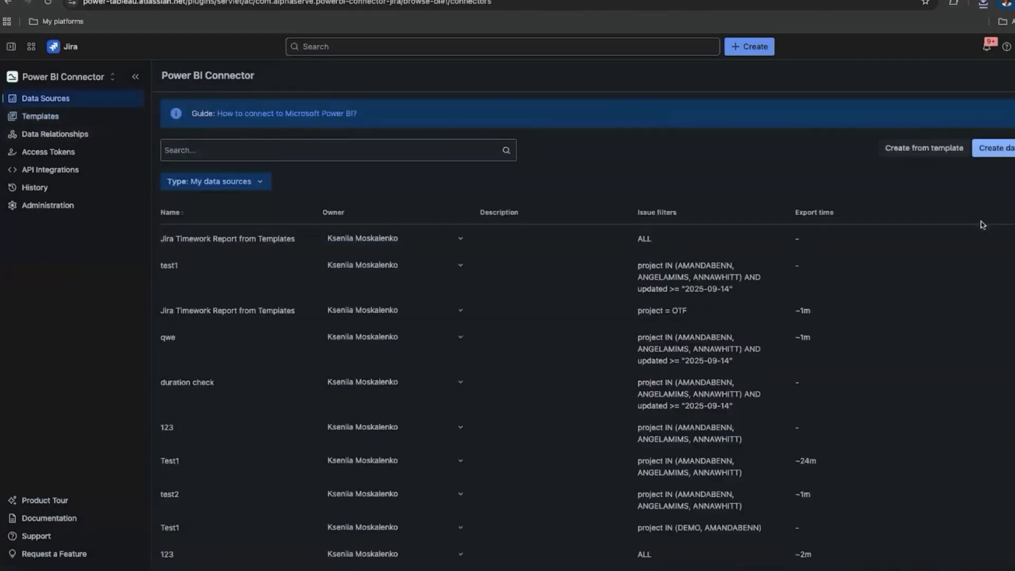
{"action": "left_click", "coordinate": [1013, 239]}
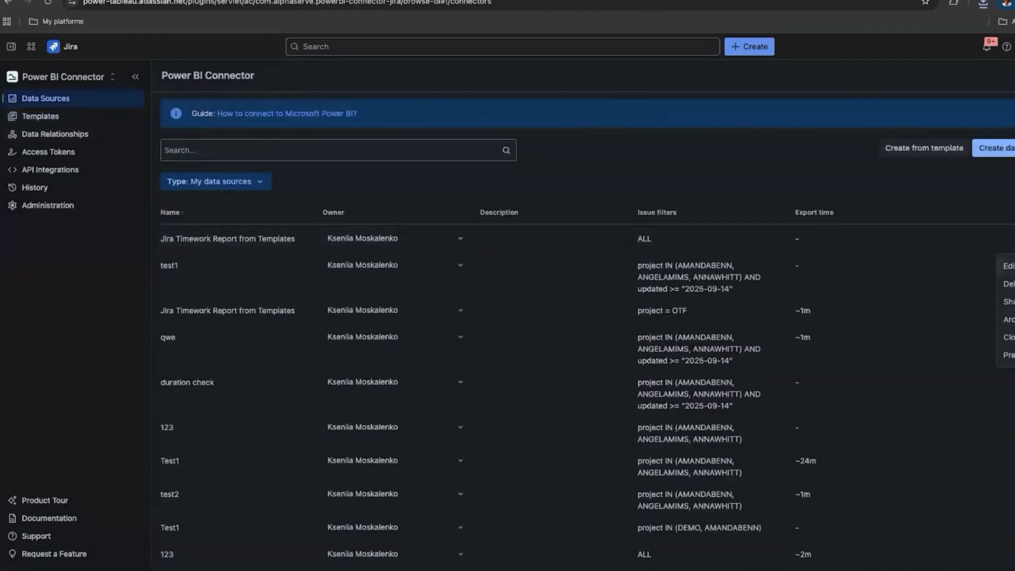
{"action": "left_click", "coordinate": [1007, 265]}
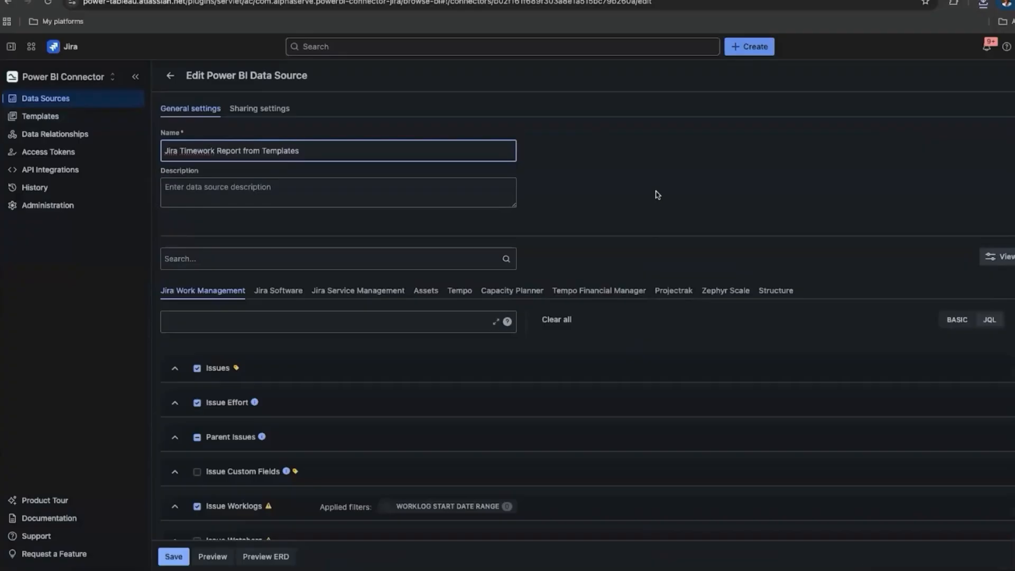
With BASIC filters, limit Projects to Otesty-the-fly (OTF) and save the data source.
{"action": "left_click", "coordinate": [955, 321]}
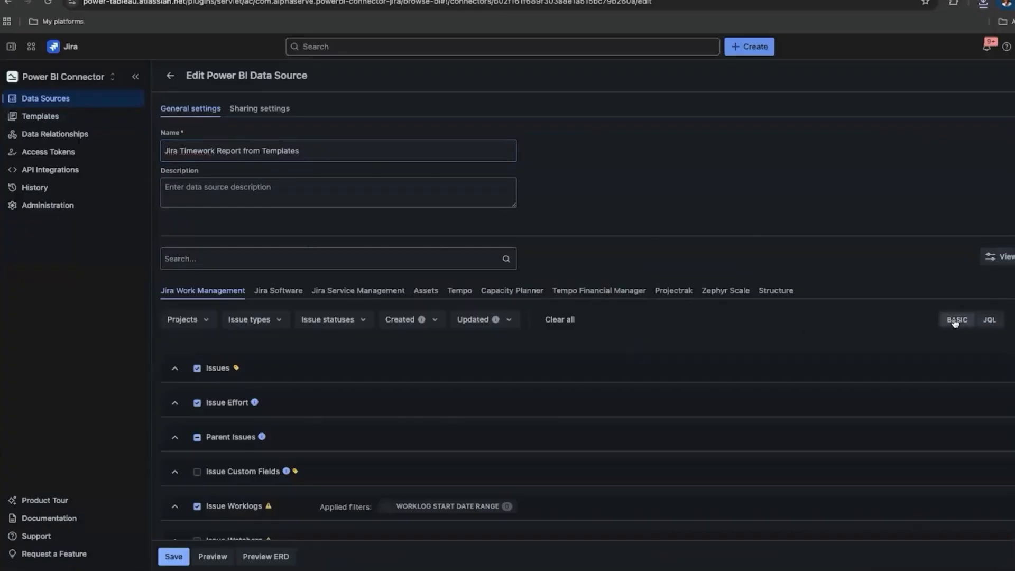
{"action": "left_click", "coordinate": [206, 321]}
{"action": "type", "text": "ot"}
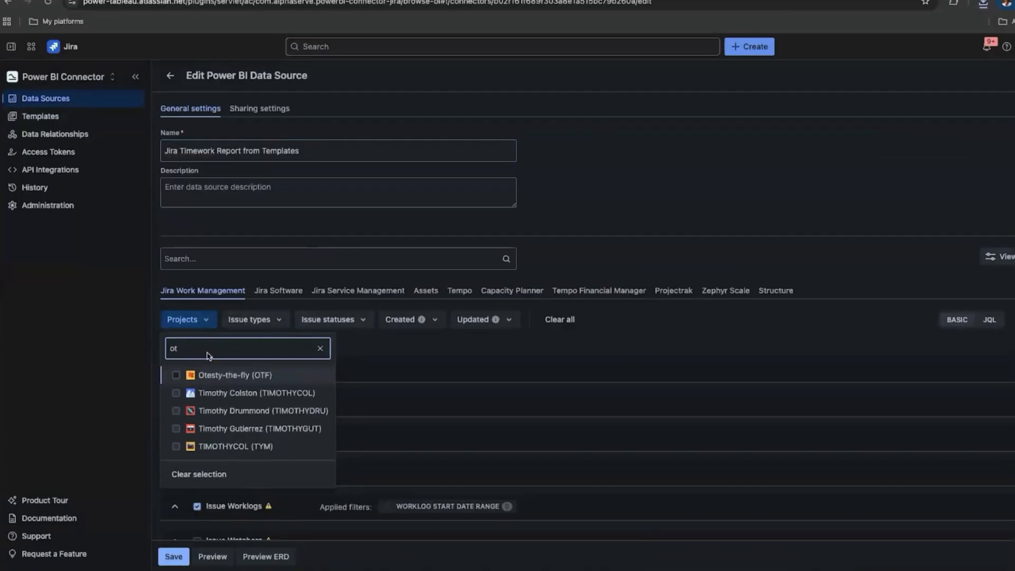
{"action": "left_click", "coordinate": [176, 375]}
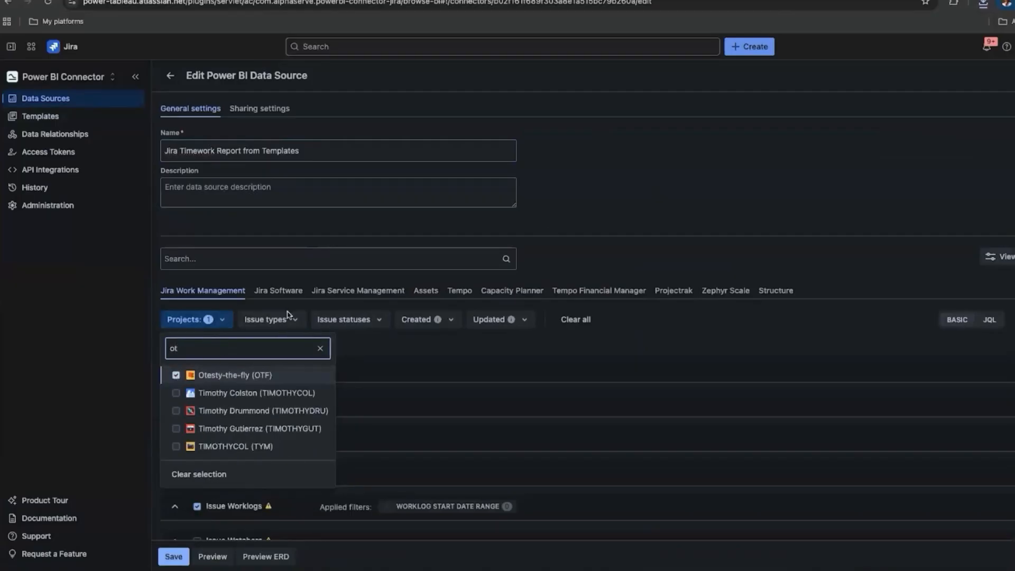
{"action": "left_click", "coordinate": [608, 254]}
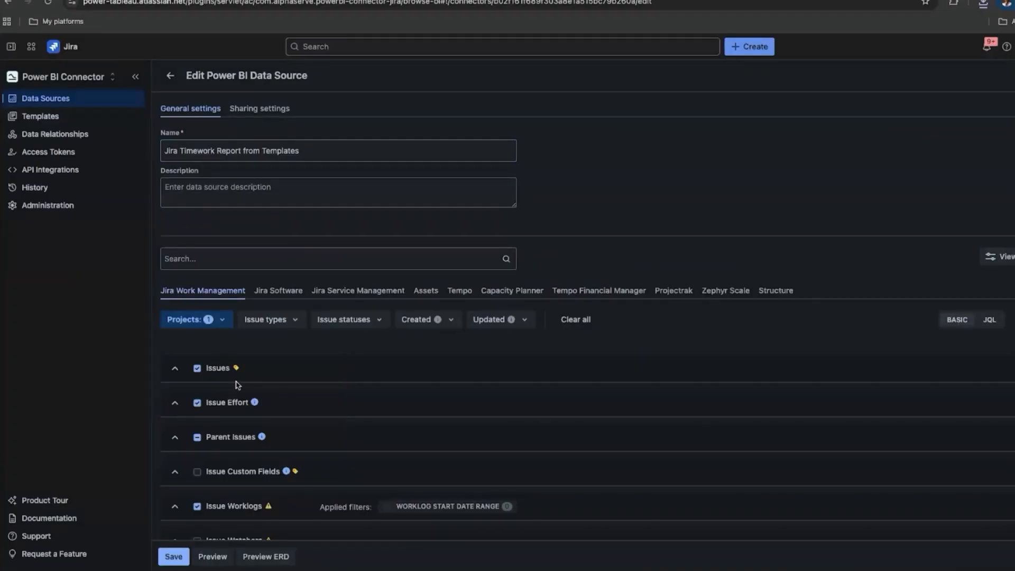
{"action": "mouse_move", "coordinate": [237, 372]}
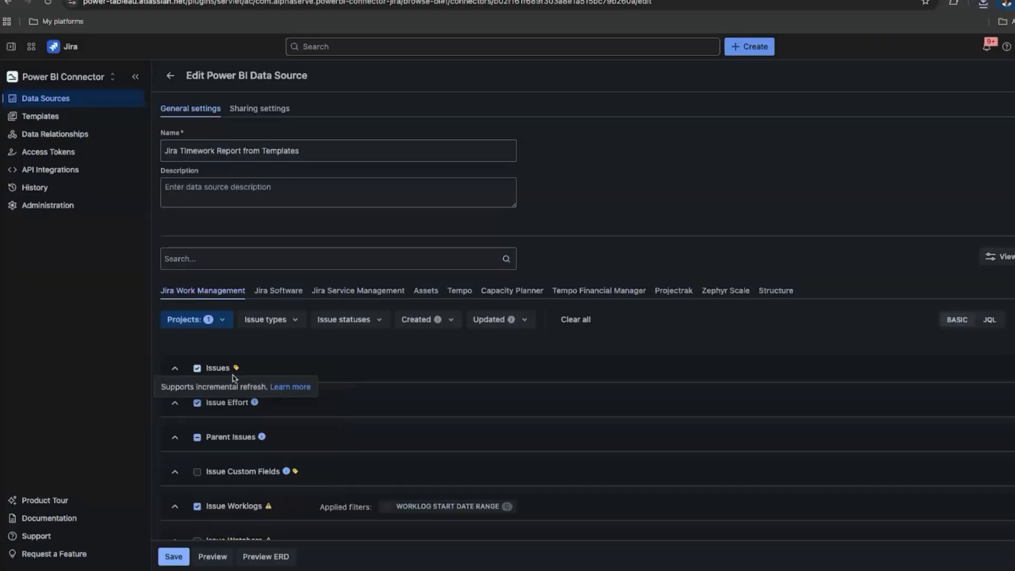
{"action": "left_click", "coordinate": [174, 557]}
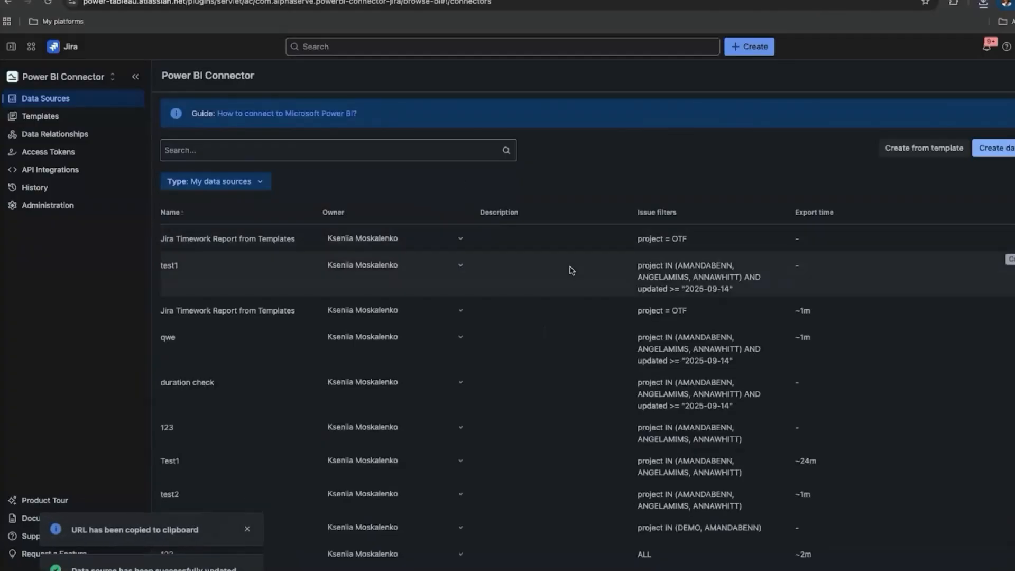
In the empty Power BI report, import the Tempo - Jira Timework Report template.
{"action": "left_click", "coordinate": [360, 570]}
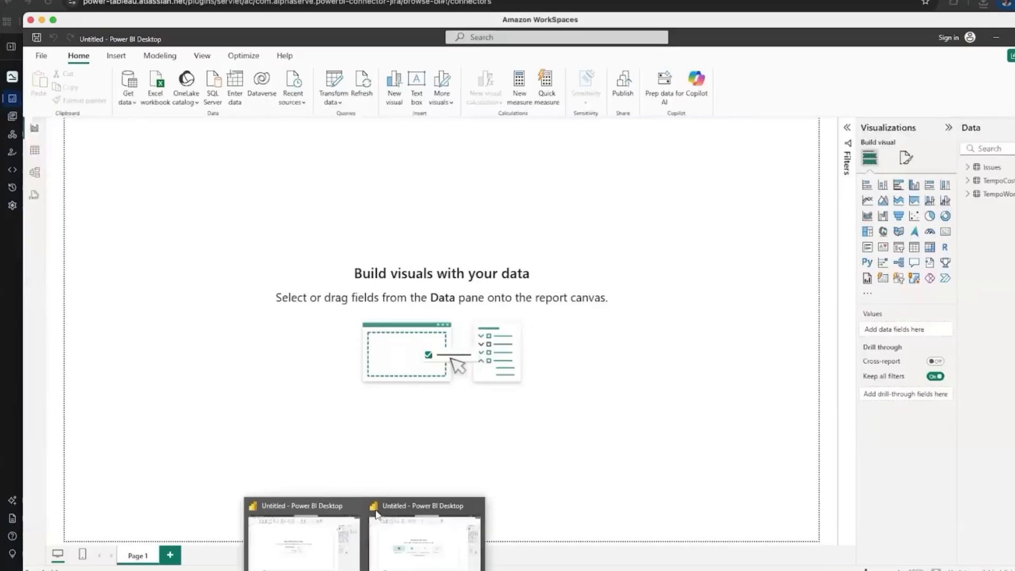
{"action": "left_click", "coordinate": [449, 557]}
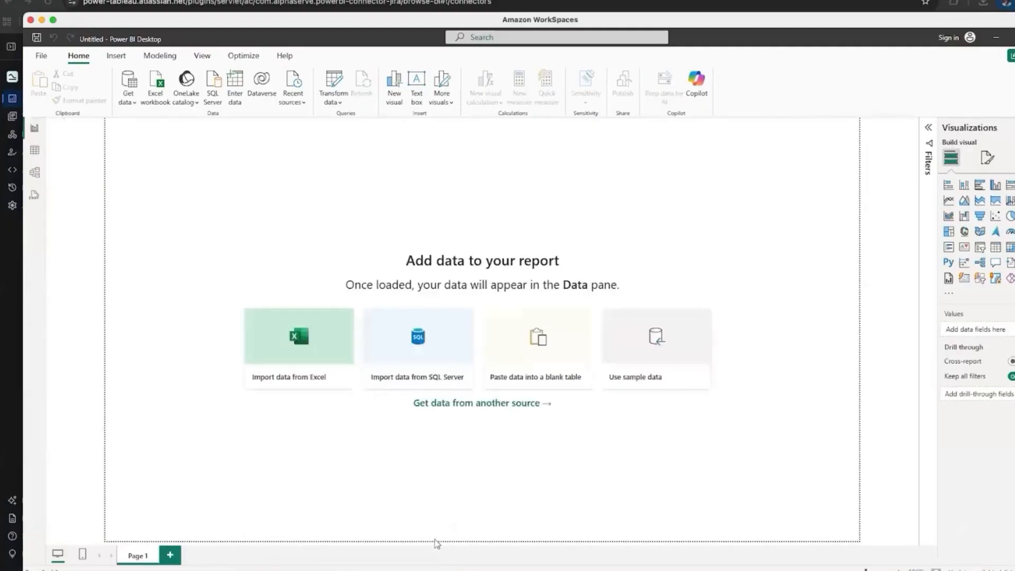
{"action": "left_click", "coordinate": [41, 57]}
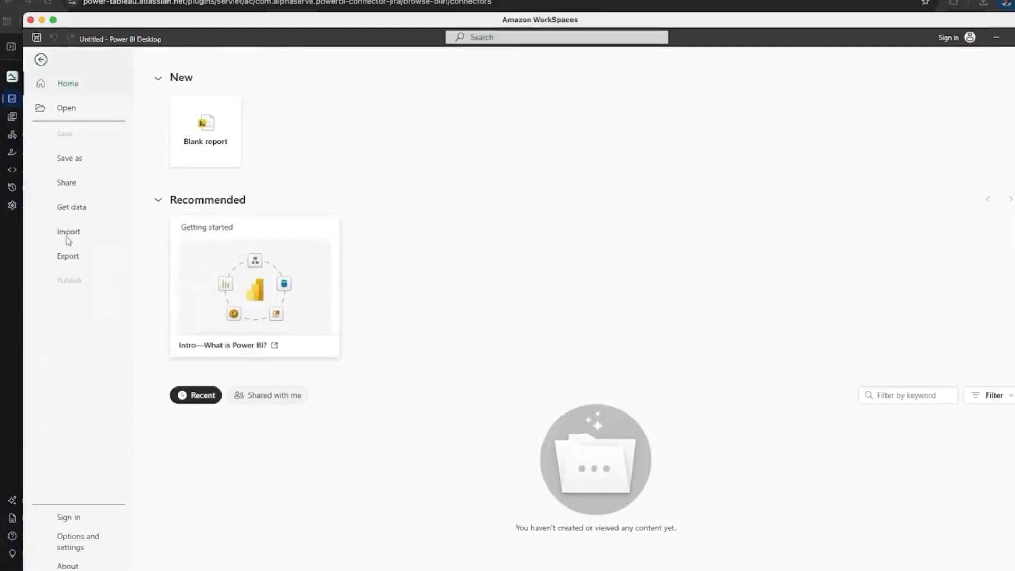
{"action": "left_click", "coordinate": [78, 230]}
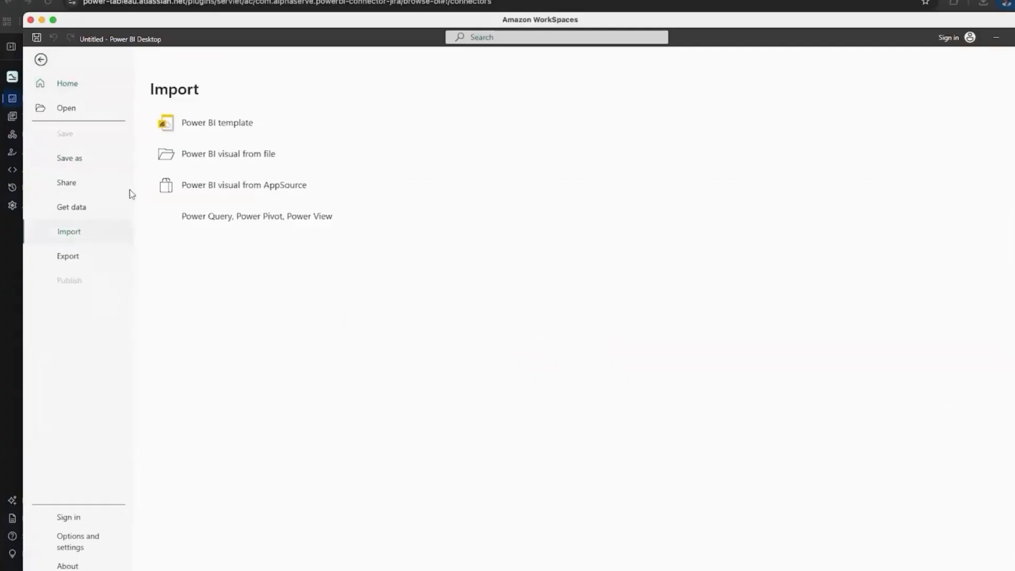
{"action": "left_click", "coordinate": [219, 126]}
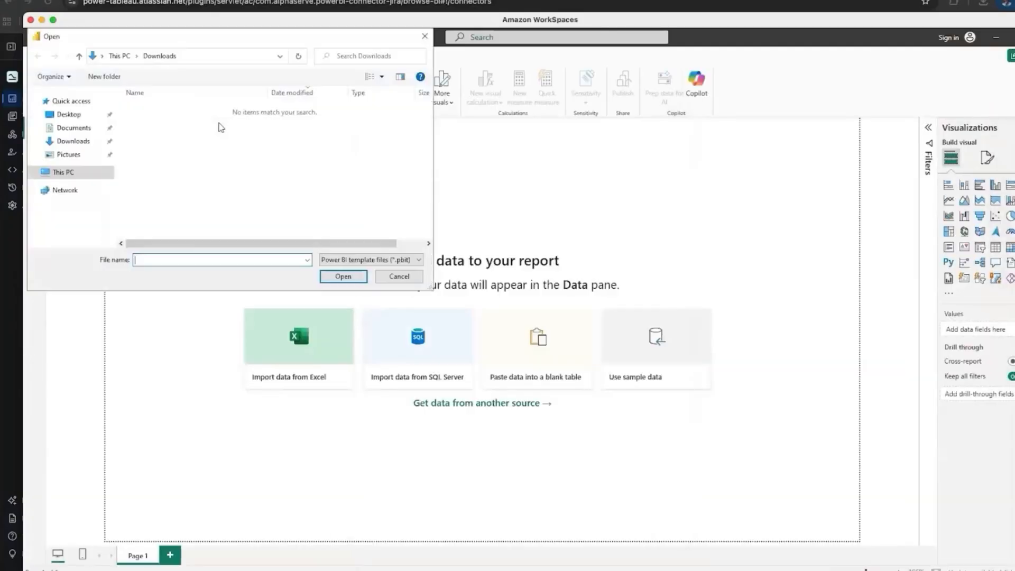
{"action": "left_click", "coordinate": [76, 101]}
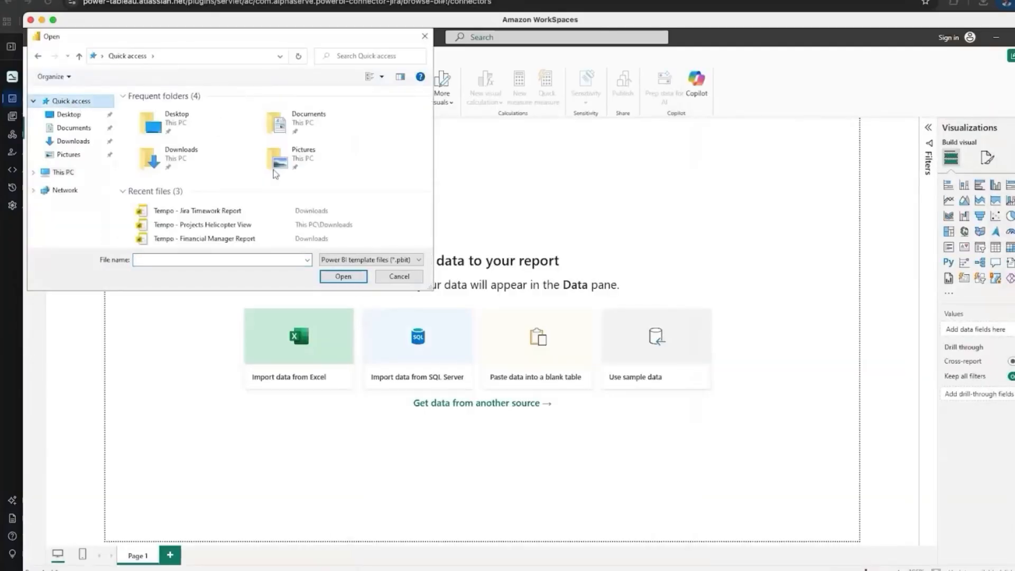
{"action": "left_click", "coordinate": [263, 213]}
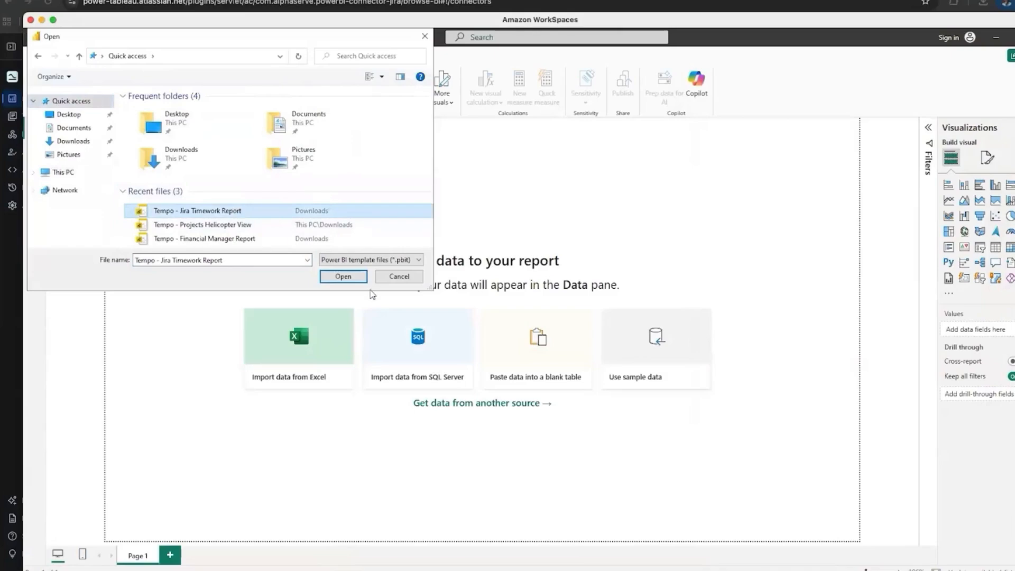
{"action": "left_click", "coordinate": [348, 279]}
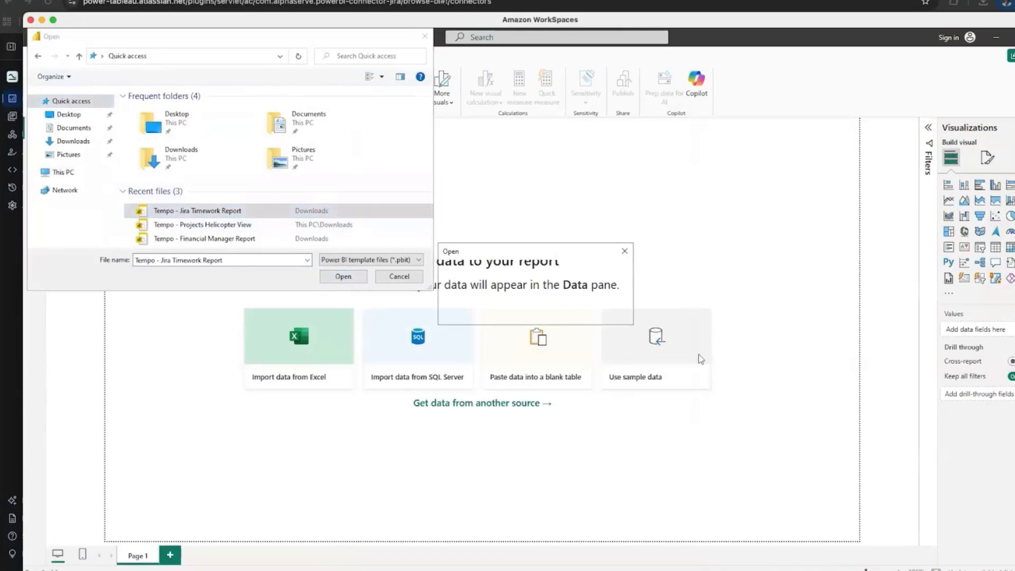
Dismiss the file not found errors, retry once, then cancel the template import.
{"action": "left_click", "coordinate": [608, 313]}
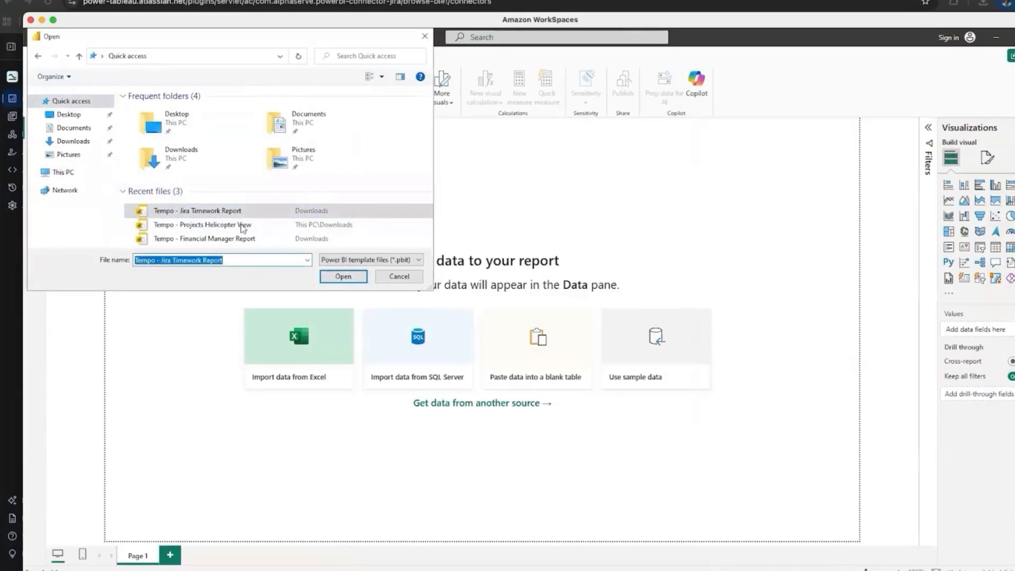
{"action": "left_click", "coordinate": [344, 279]}
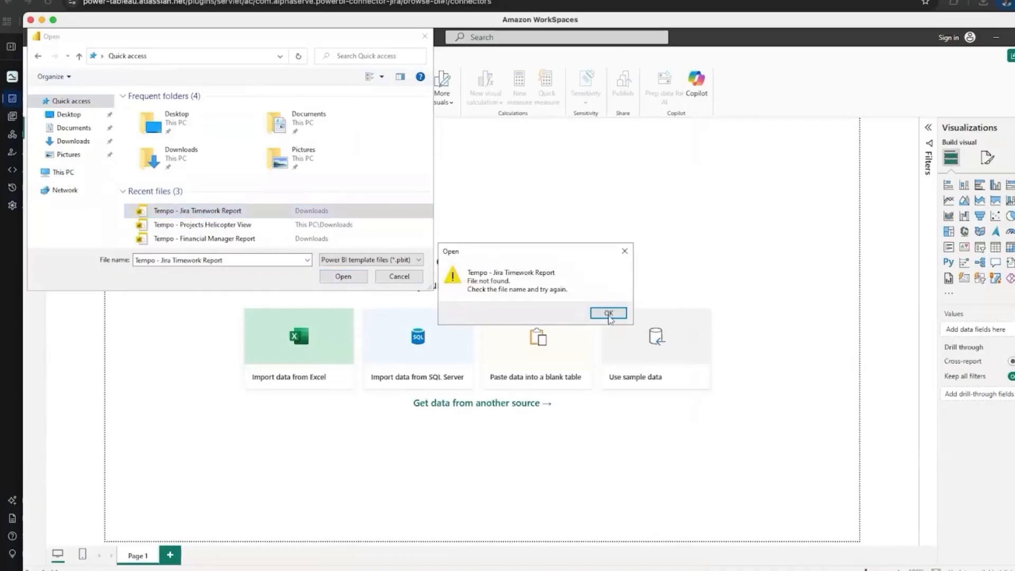
{"action": "left_click", "coordinate": [607, 312]}
{"action": "left_click", "coordinate": [412, 278]}
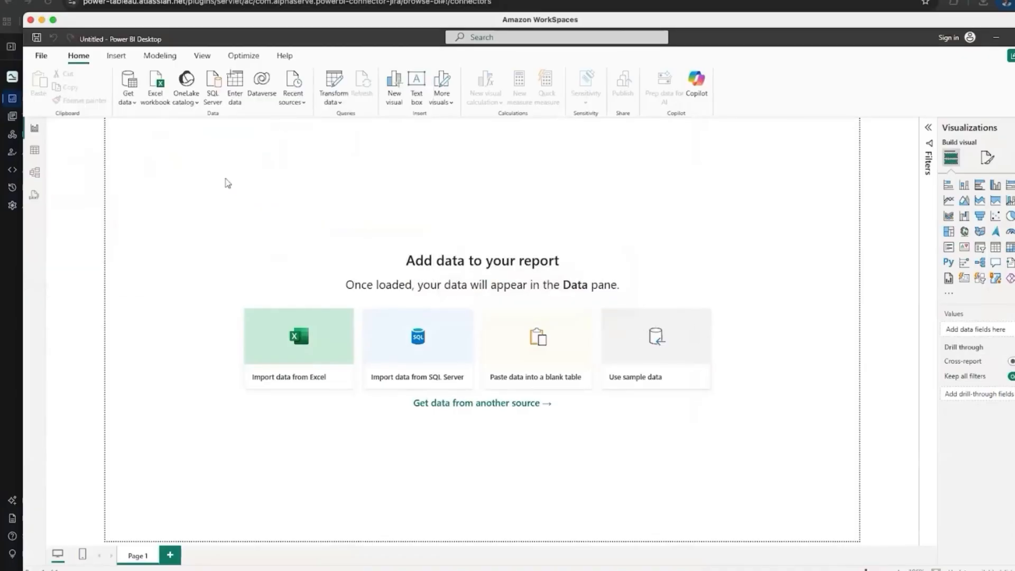
Switch to the loaded report and expand Issues, TempoCostTrackerProjects and TempoWorklogs in the Data pane.
{"action": "mouse_move", "coordinate": [322, 563]}
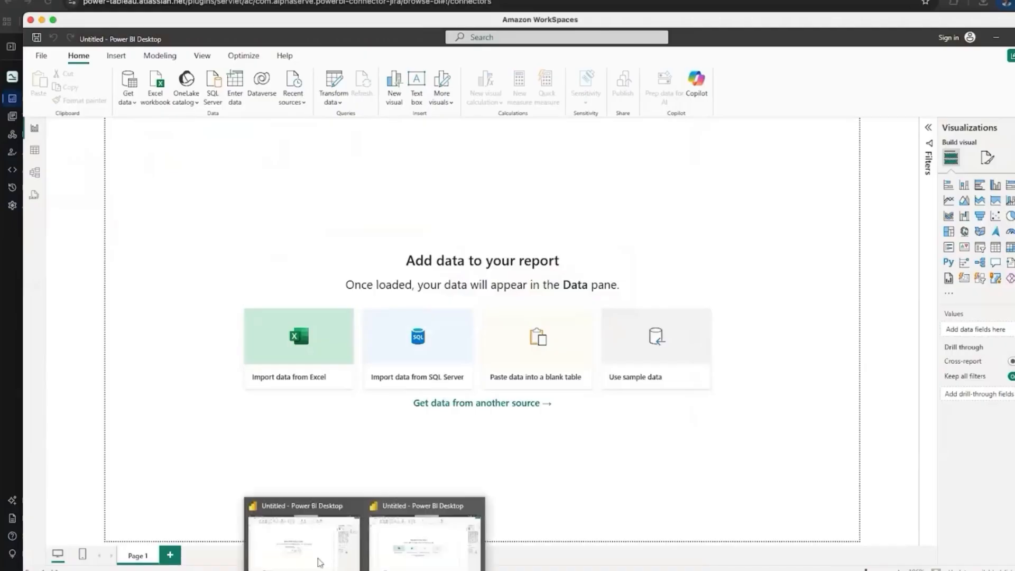
{"action": "left_click", "coordinate": [322, 561]}
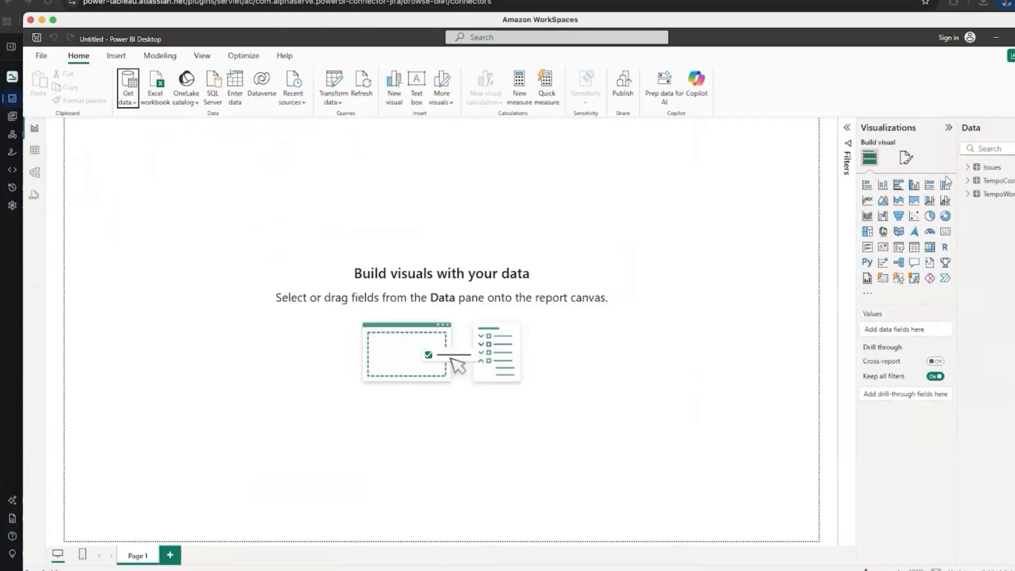
{"action": "left_click", "coordinate": [968, 168]}
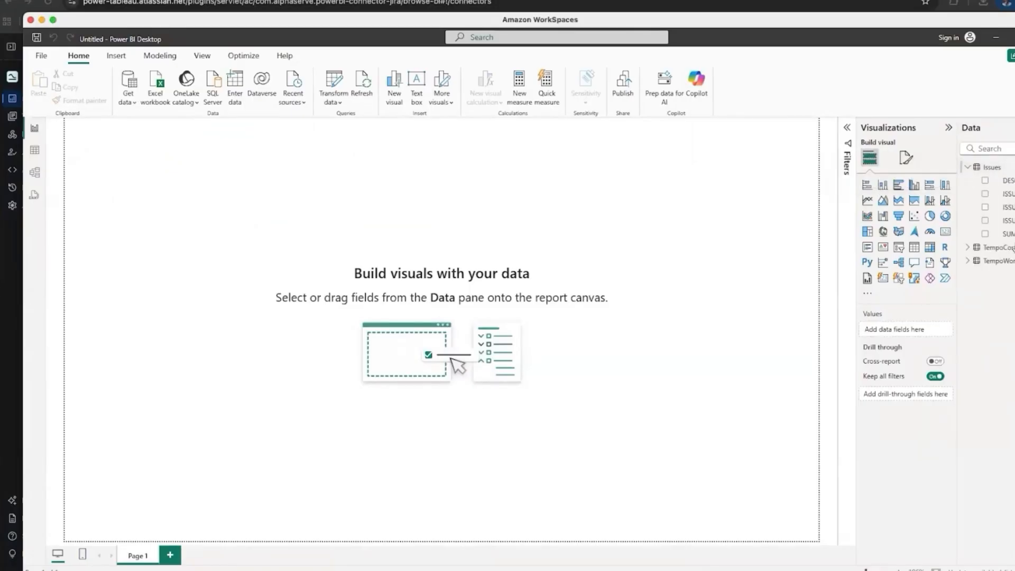
{"action": "left_click", "coordinate": [967, 247]}
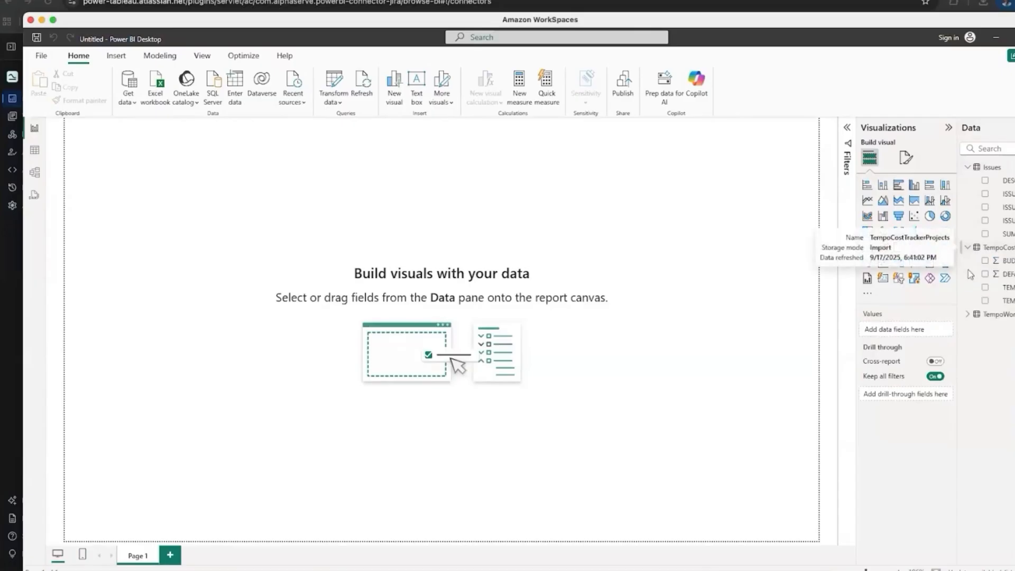
{"action": "left_click", "coordinate": [968, 314]}
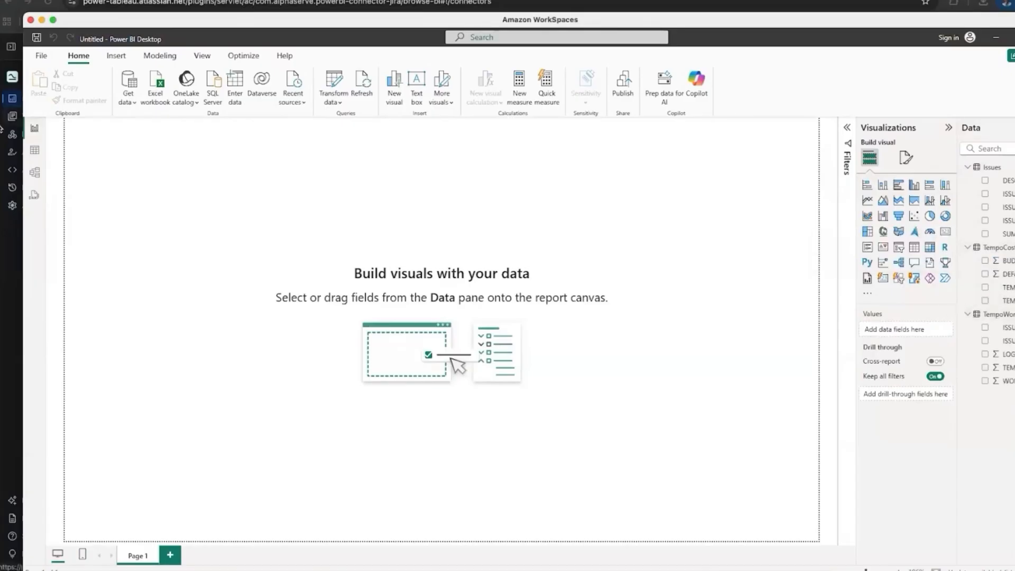
Inspect each table's rows in Table view, then return to Report view.
{"action": "left_click", "coordinate": [34, 151]}
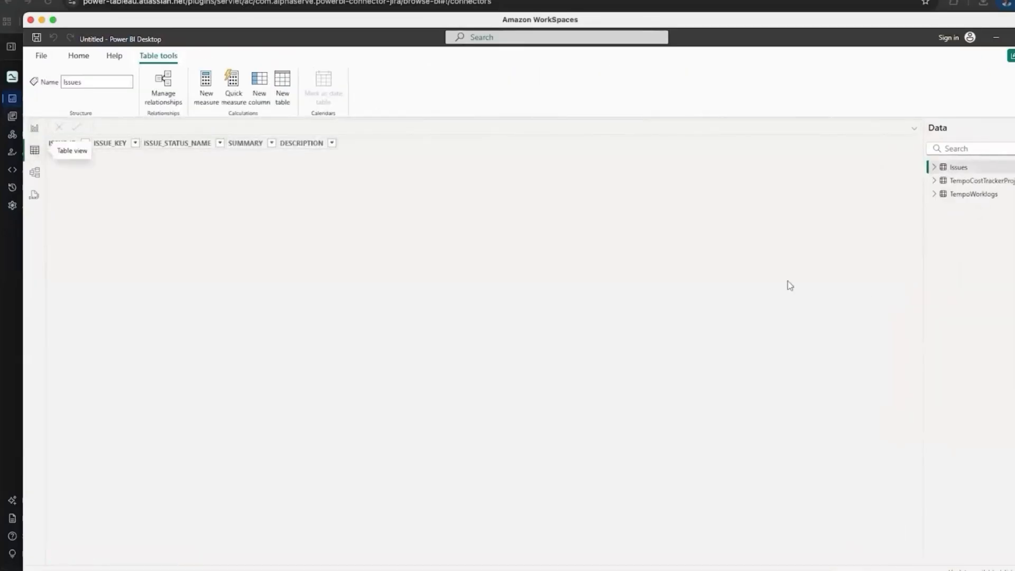
{"action": "left_click", "coordinate": [967, 182]}
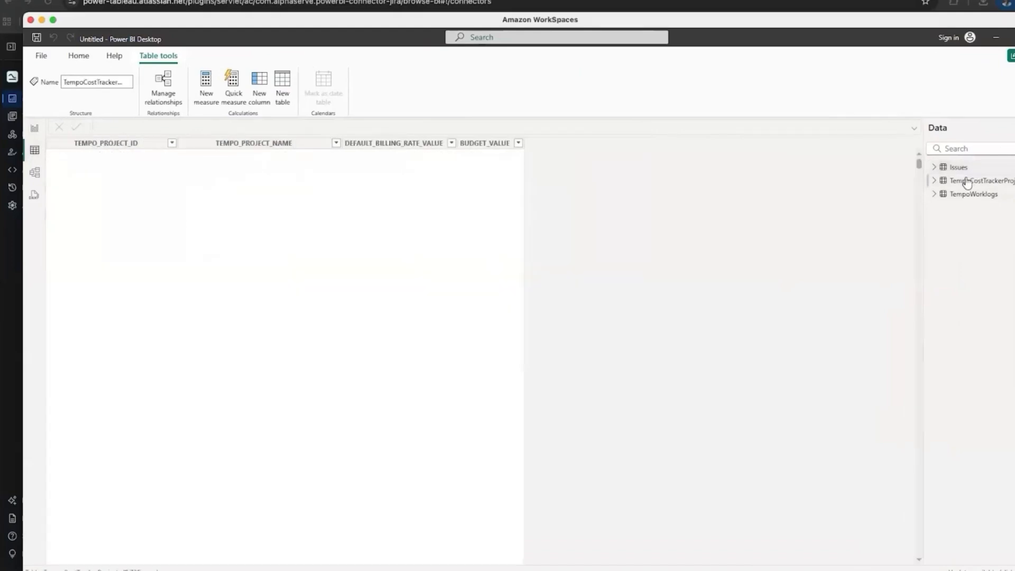
{"action": "left_click", "coordinate": [966, 195]}
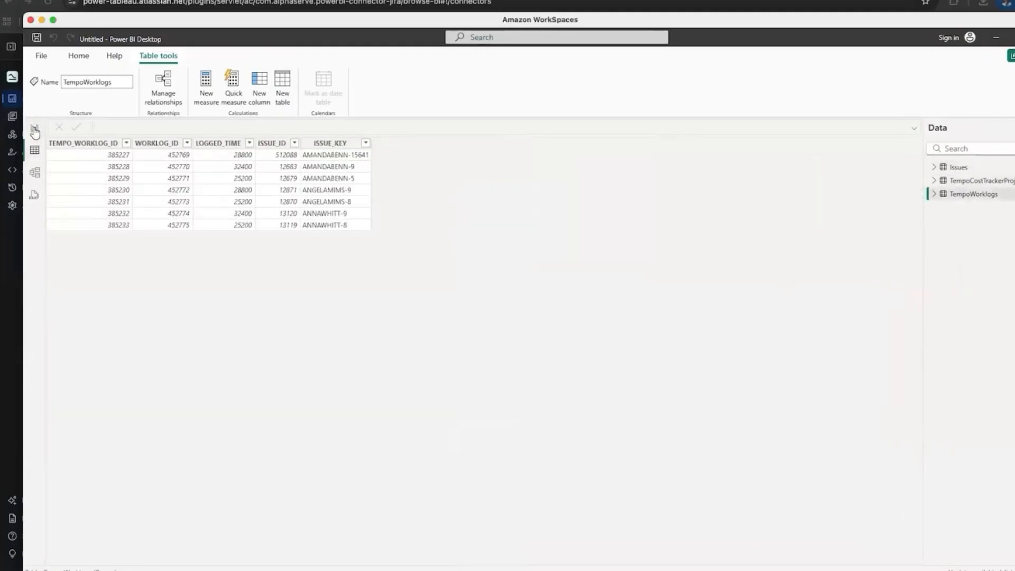
{"action": "left_click", "coordinate": [34, 128]}
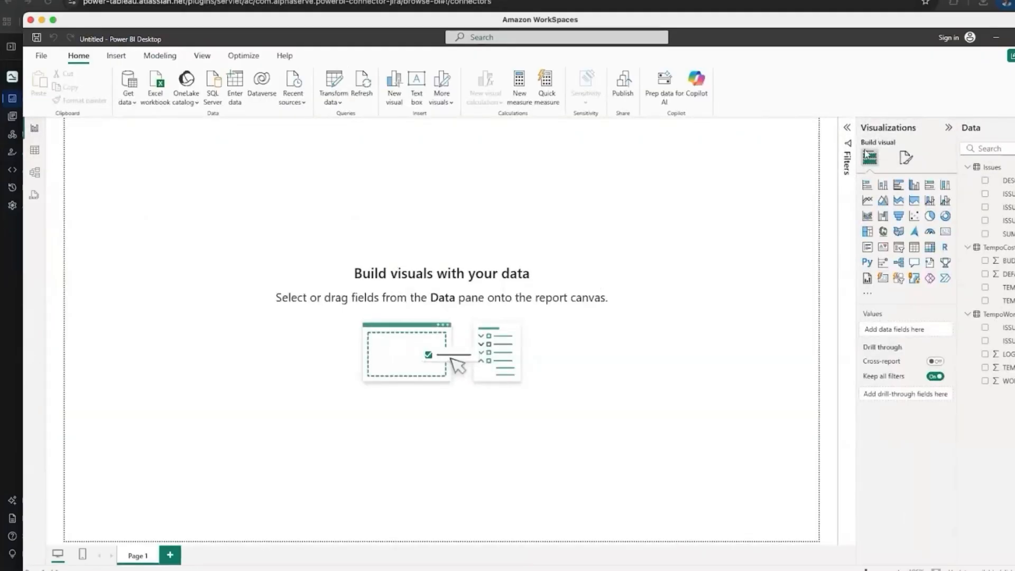